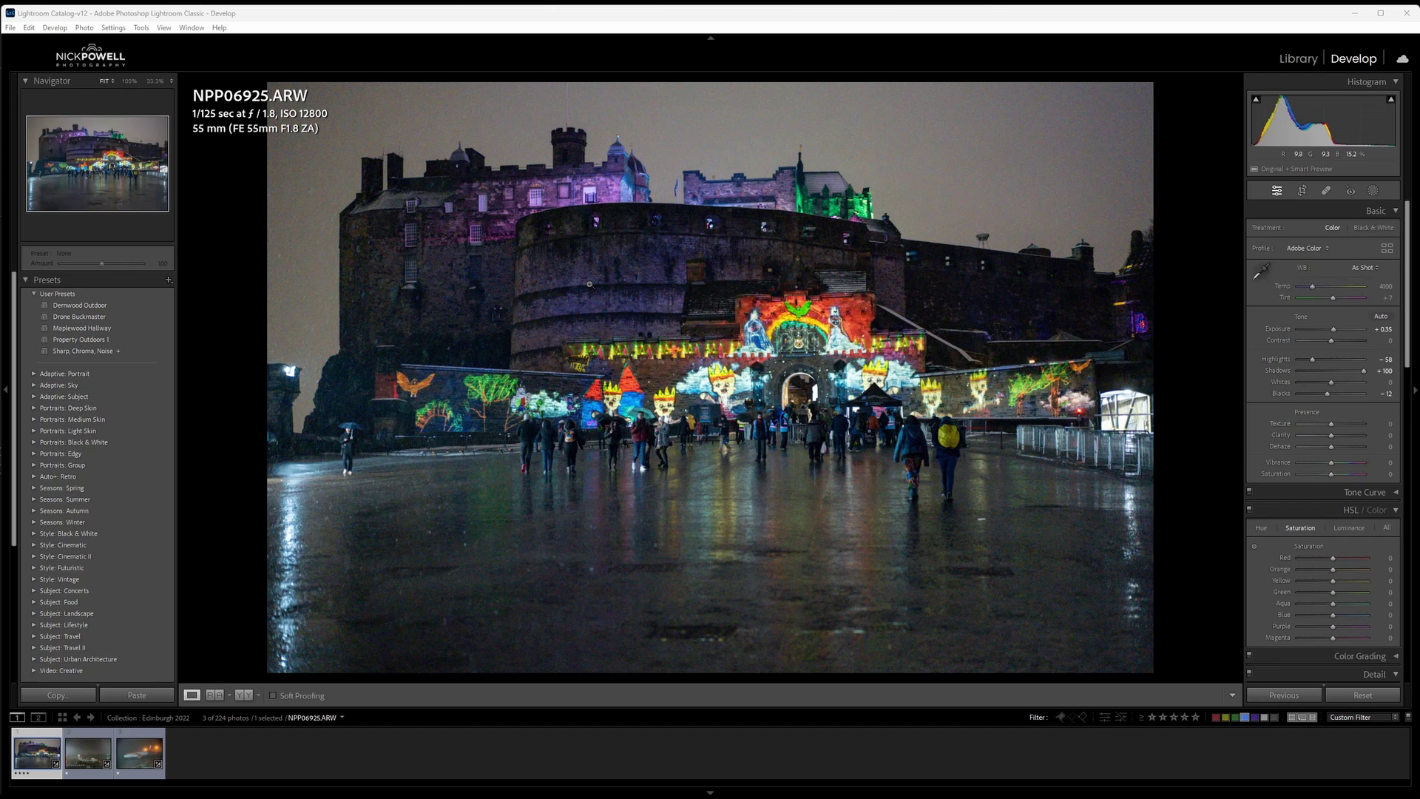
click(383, 195)
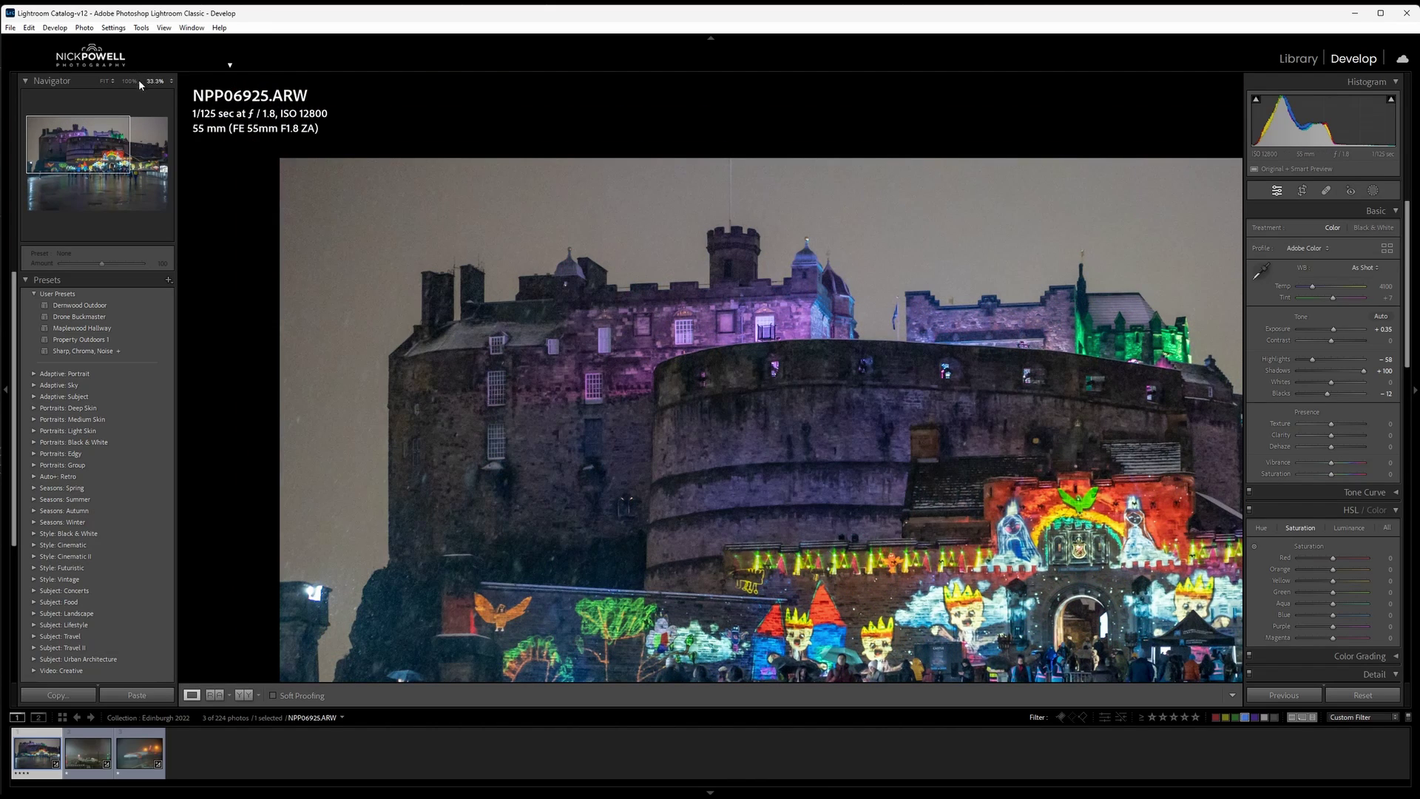
click(171, 82)
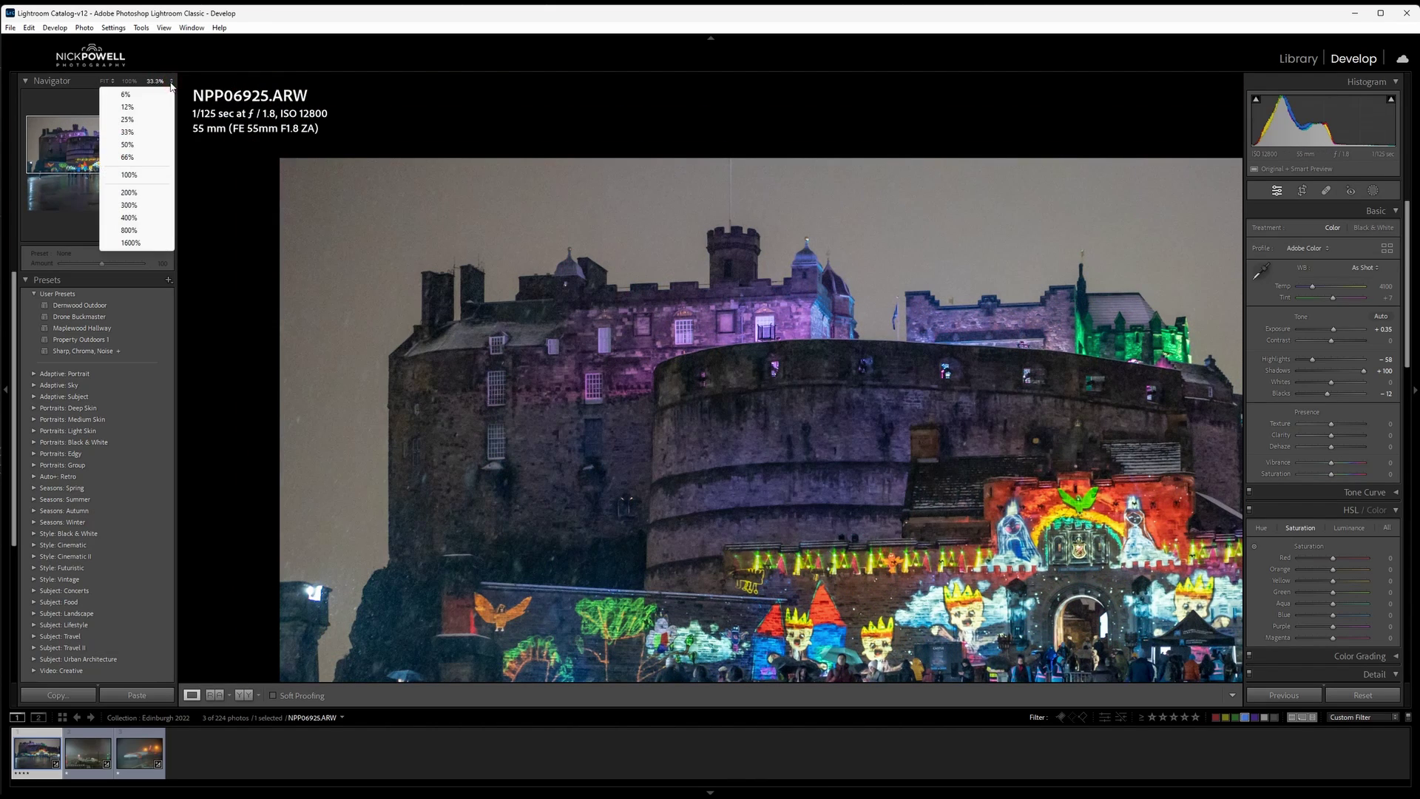
click(127, 145)
drag(545, 274, 688, 400)
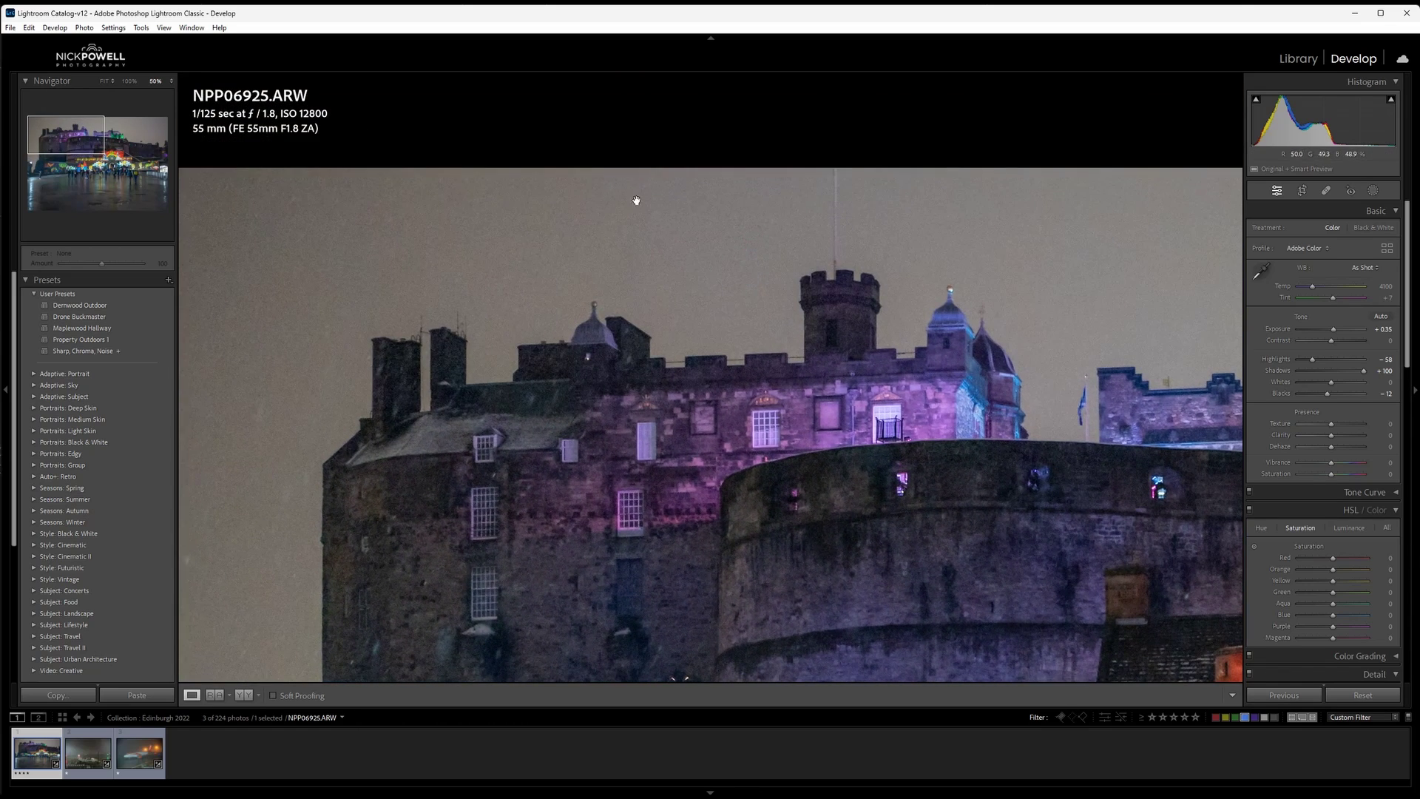
drag(545, 553, 470, 217)
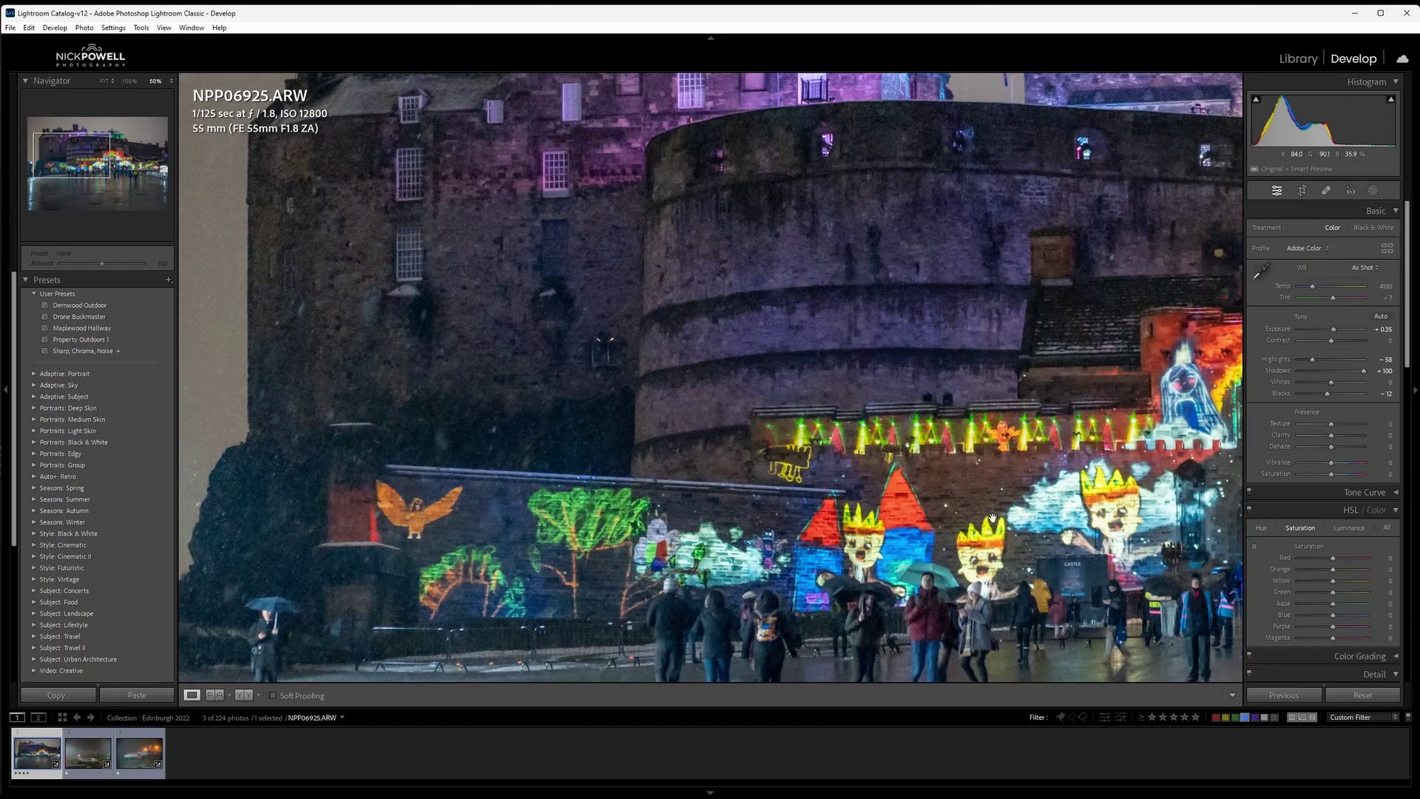
drag(549, 519, 636, 497)
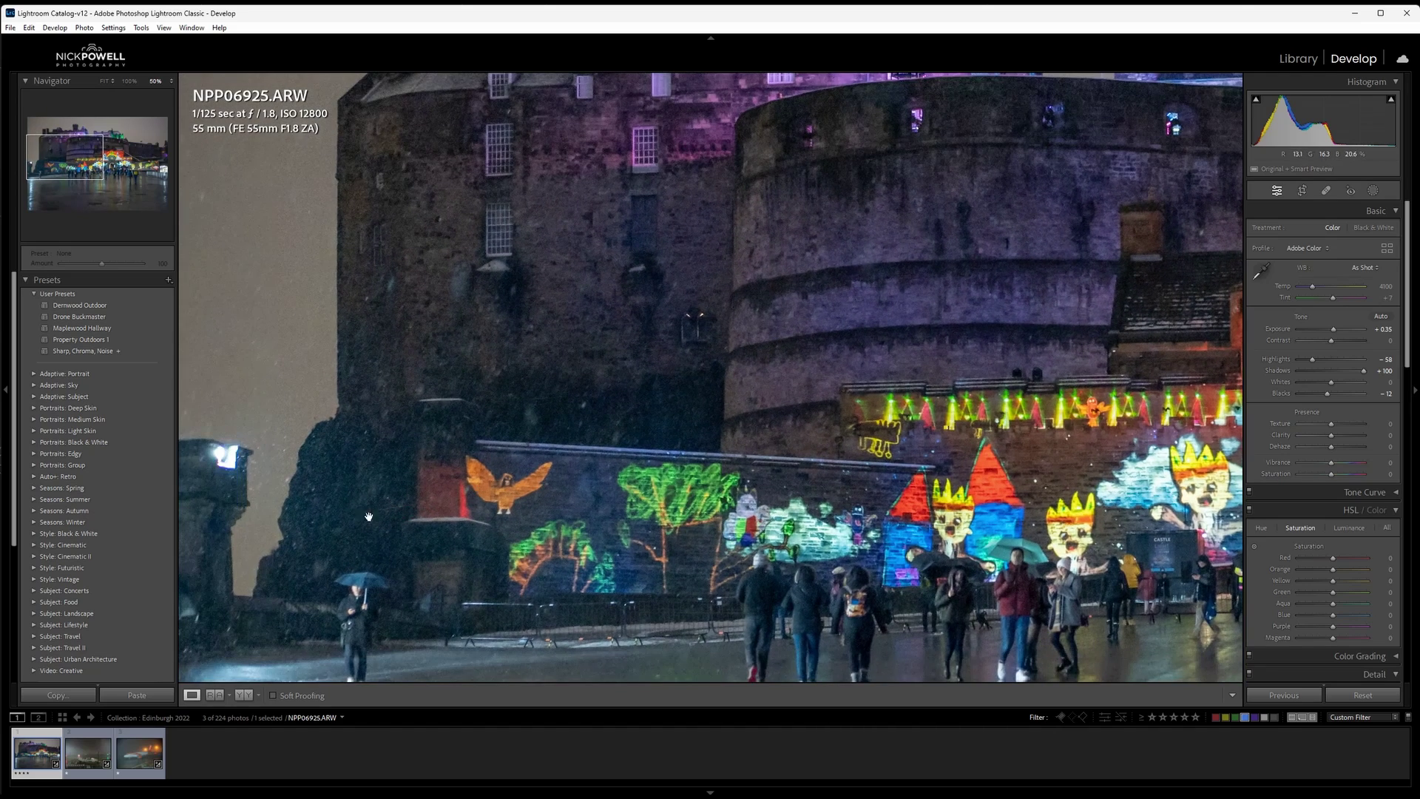
click(580, 366)
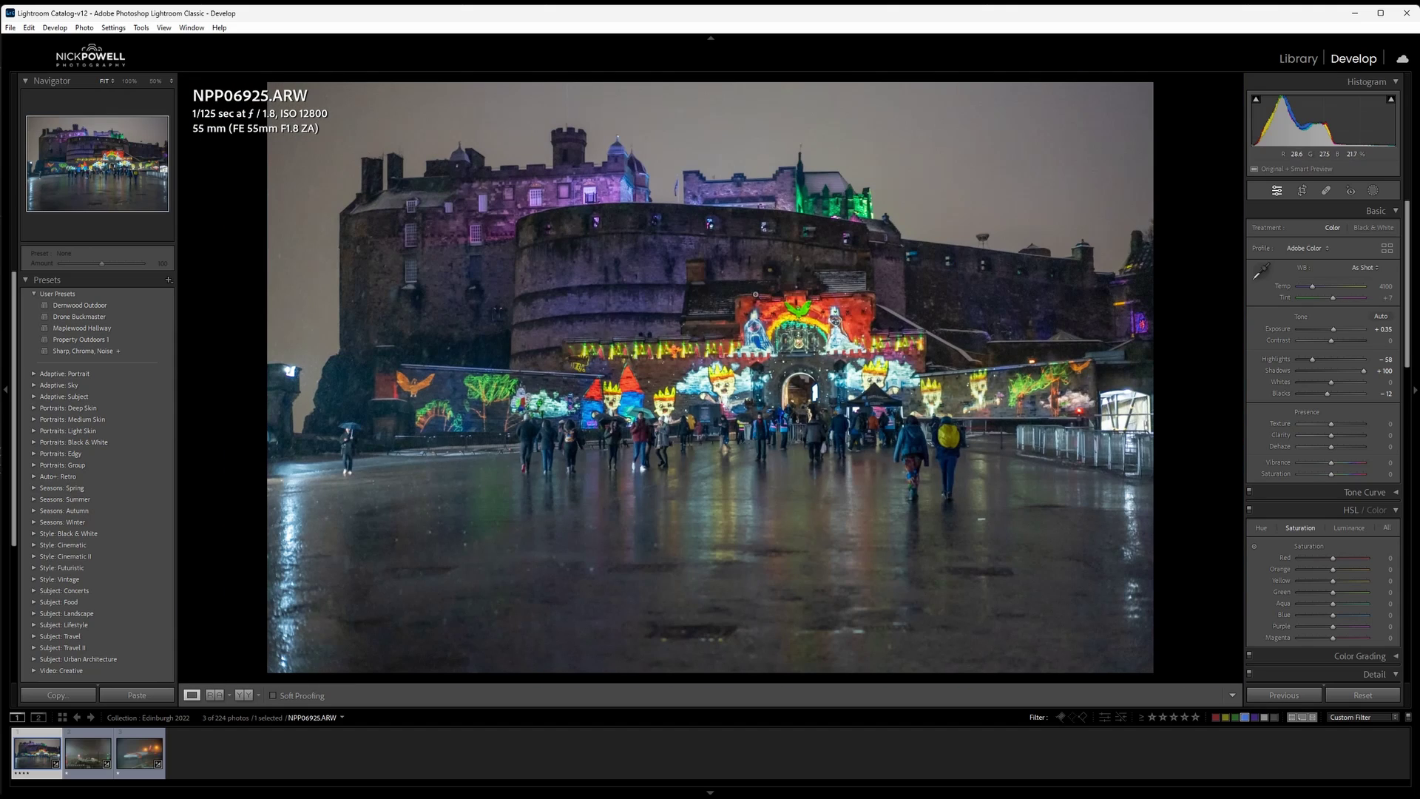
- Open the castle photo in Topaz Photo AI as a copy with Lightroom adjustments
right_click(38, 755)
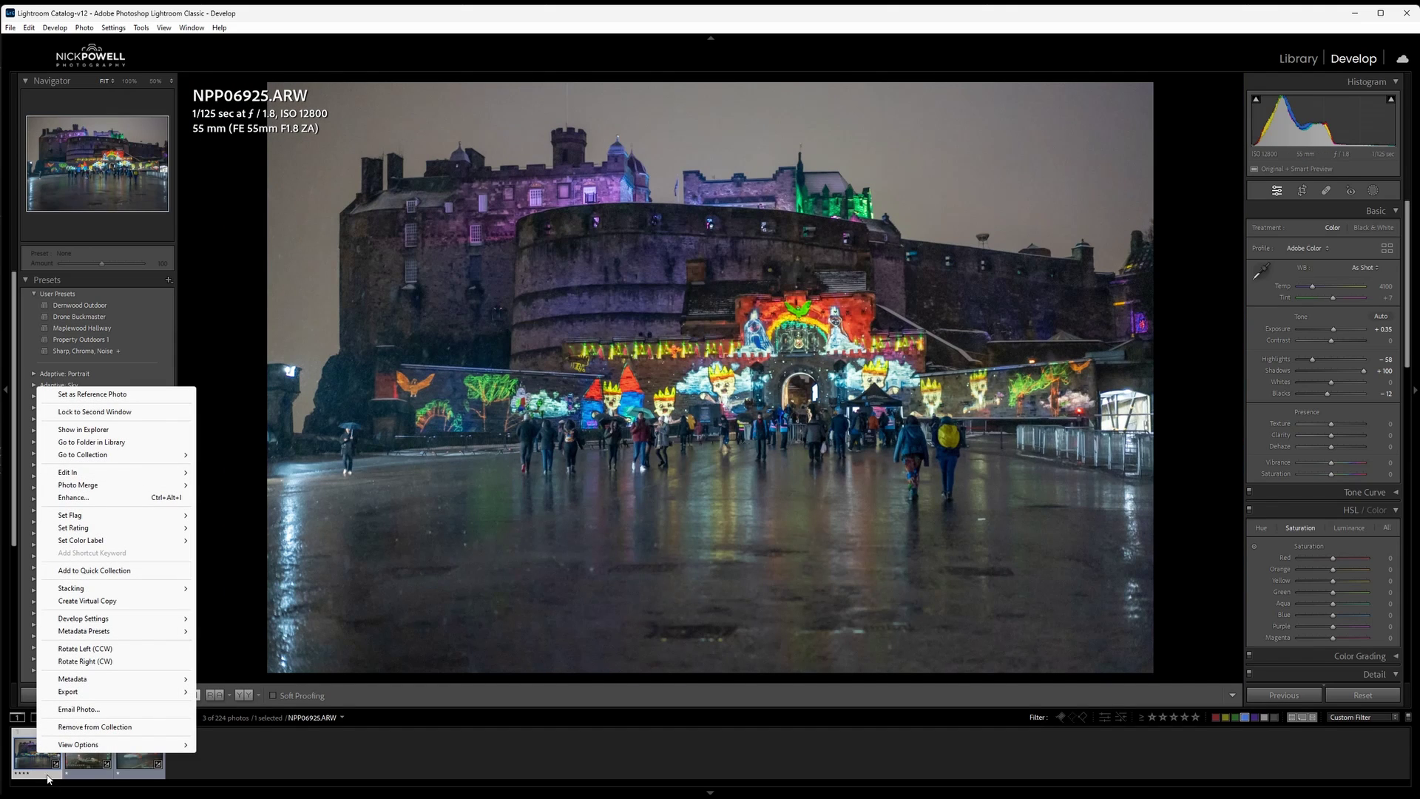
mouse_move(133, 475)
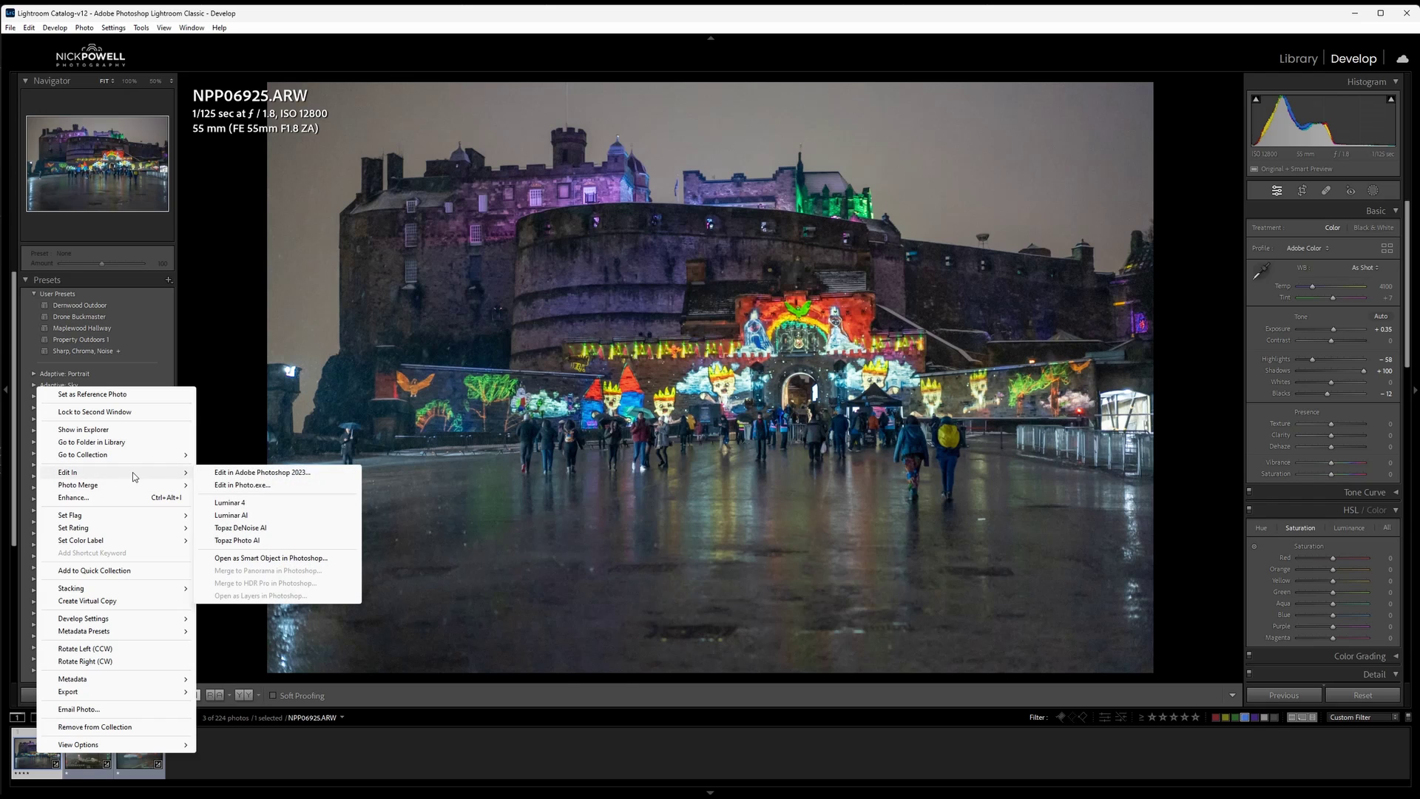
click(264, 543)
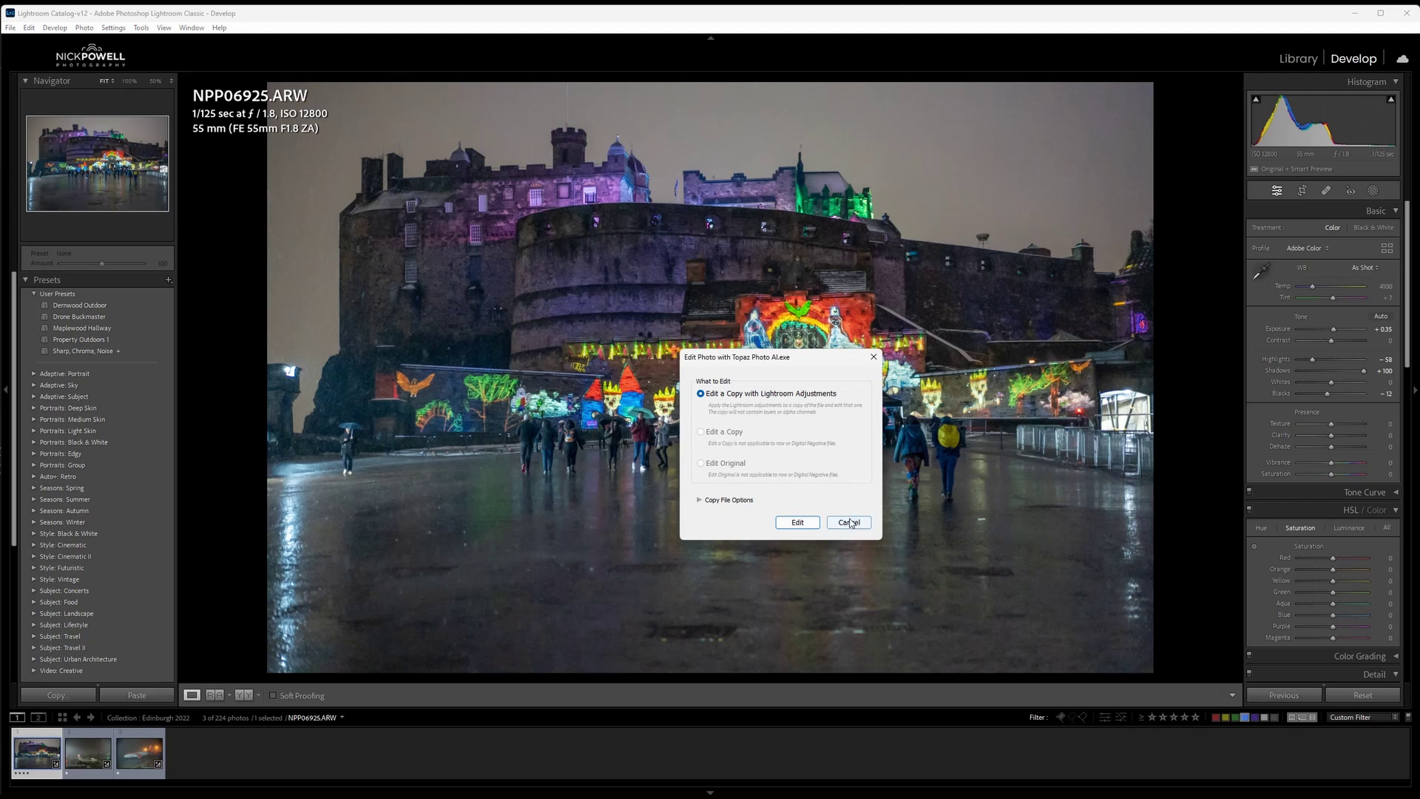
click(798, 522)
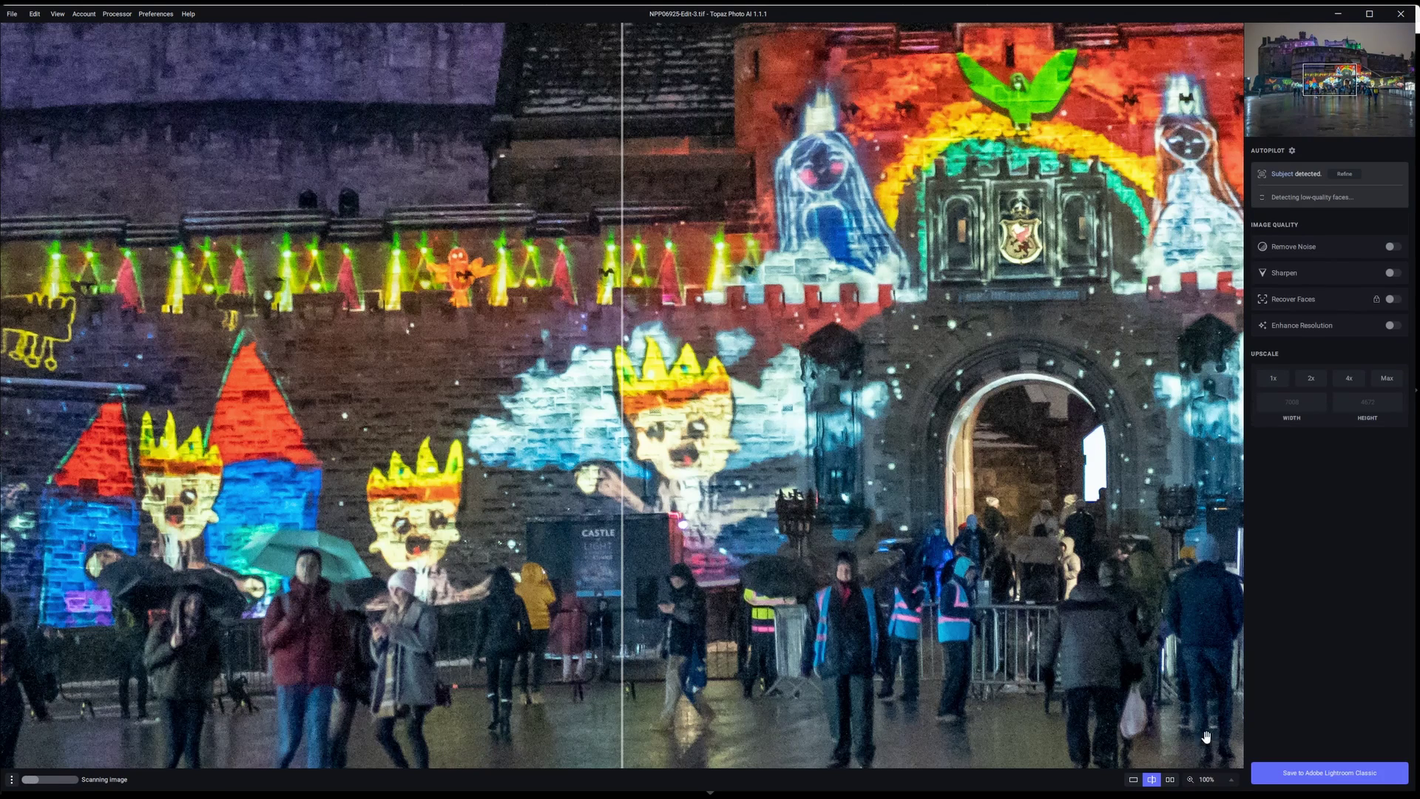
- Zoom to 33% and drag the before/after split right to preview Autopilot's medium denoise
click(1231, 780)
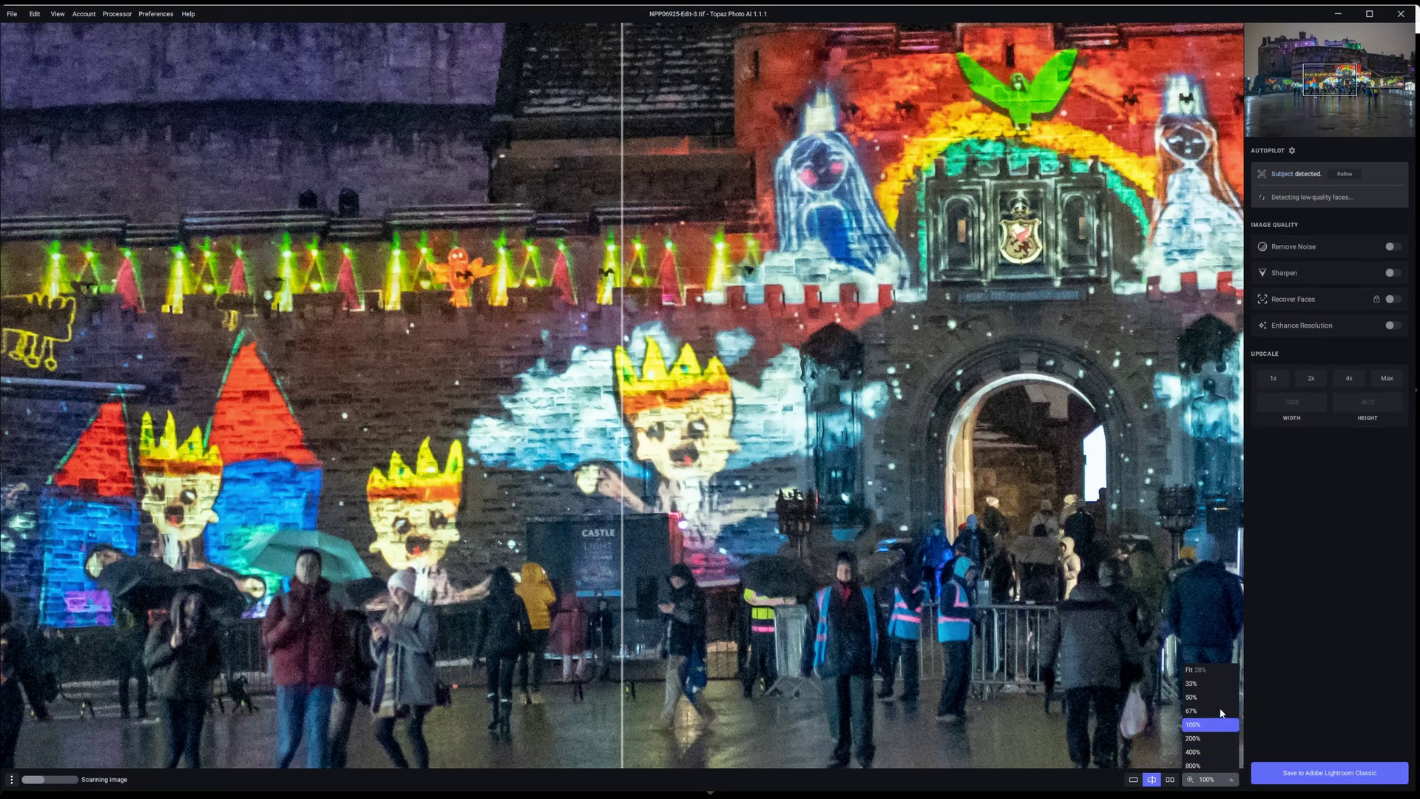
click(1216, 685)
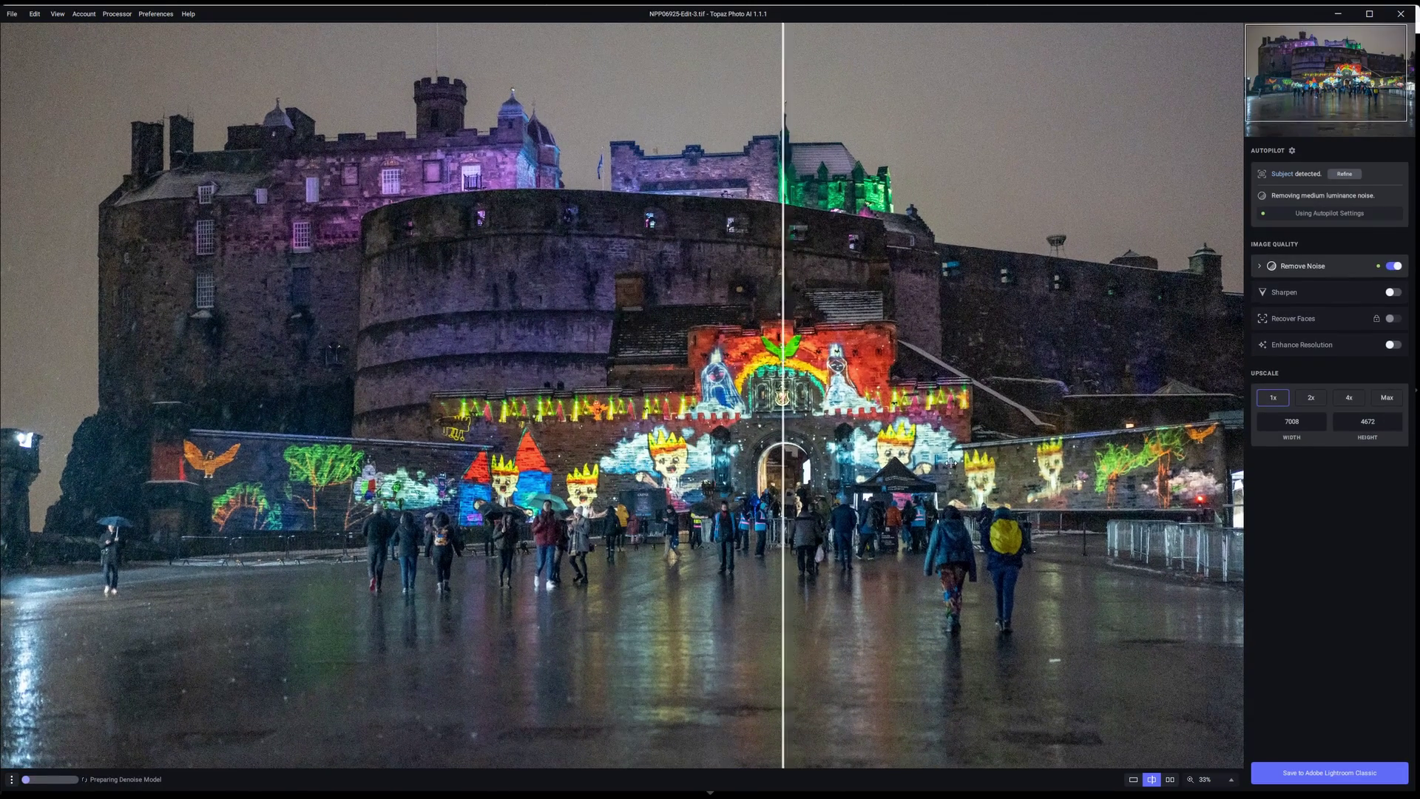
drag(950, 463, 1243, 458)
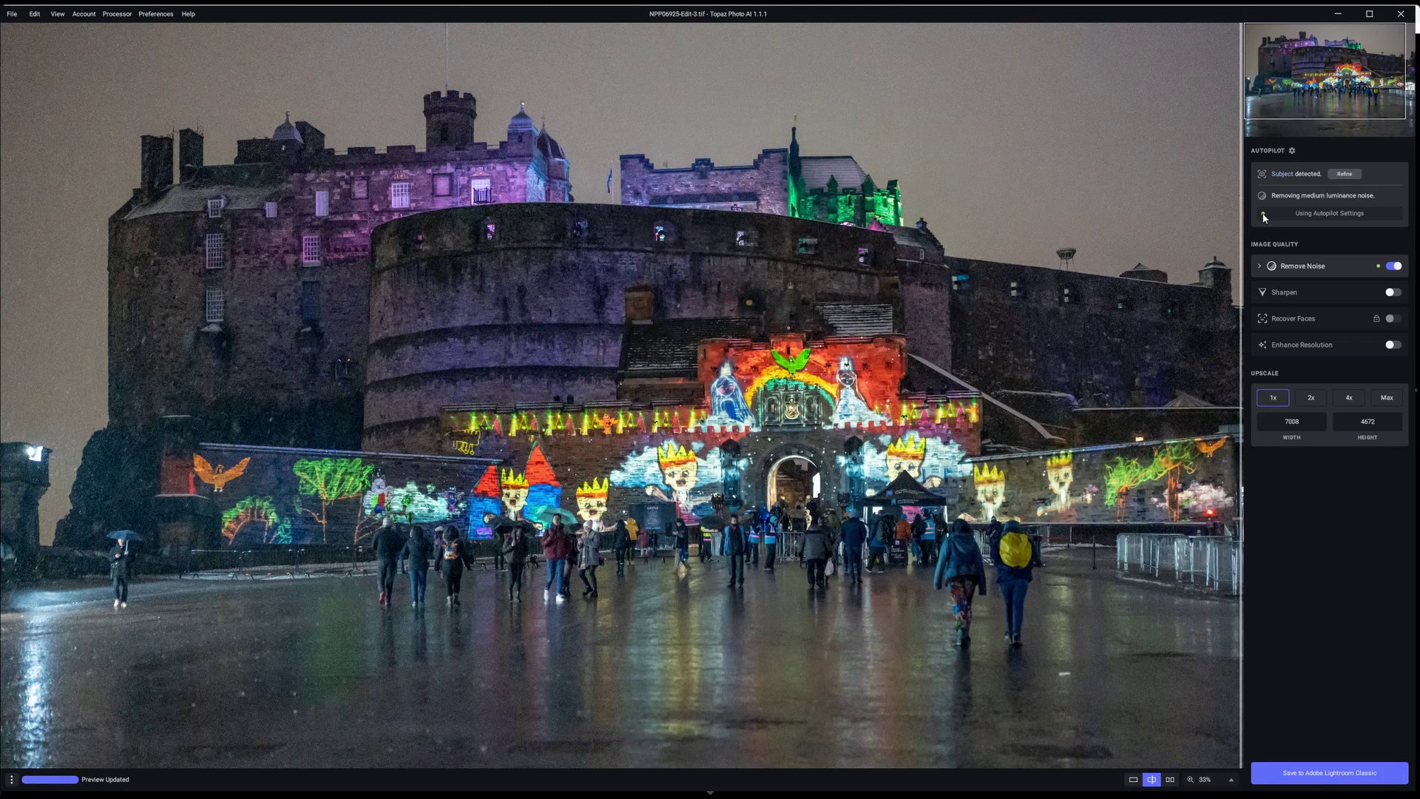
mouse_move(1285, 176)
click(1344, 174)
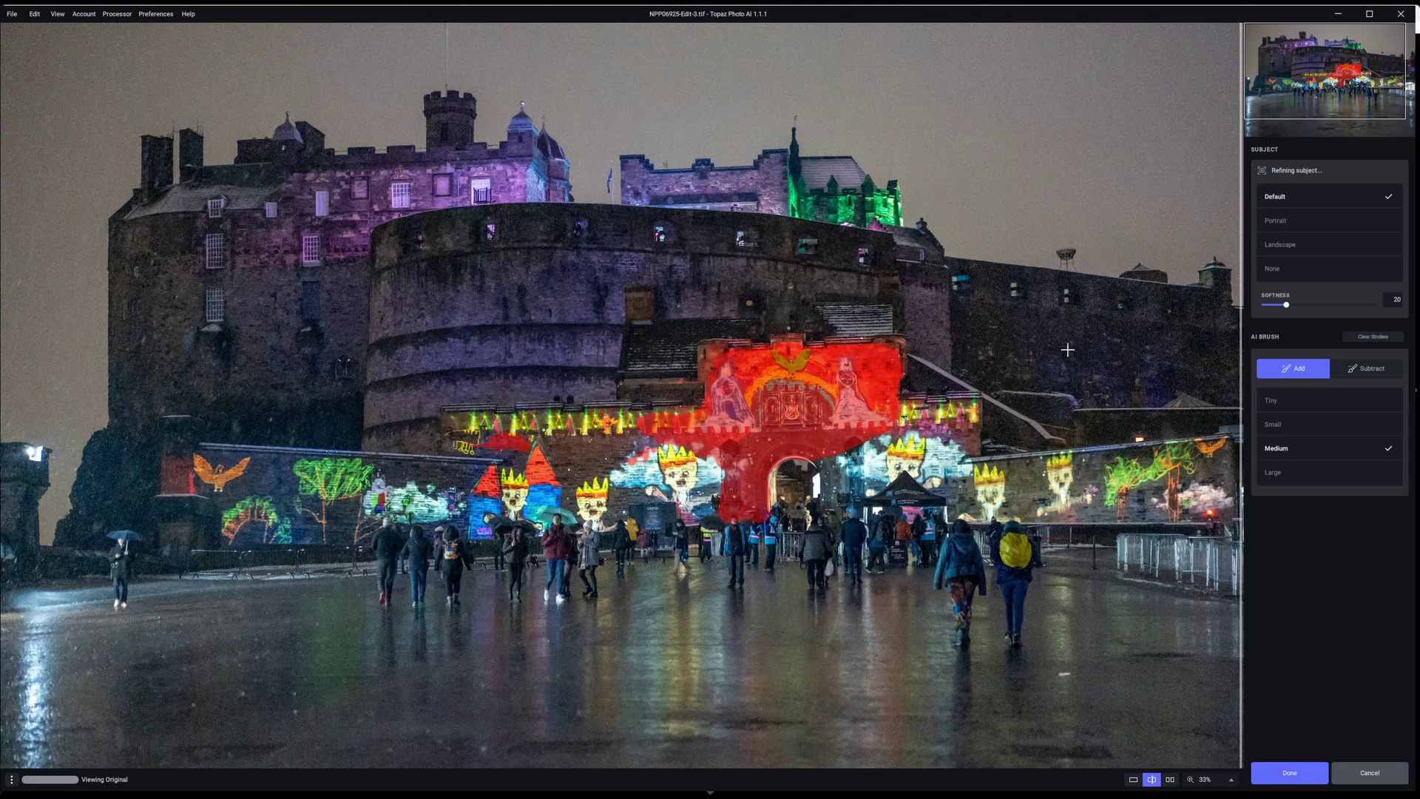
click(1365, 370)
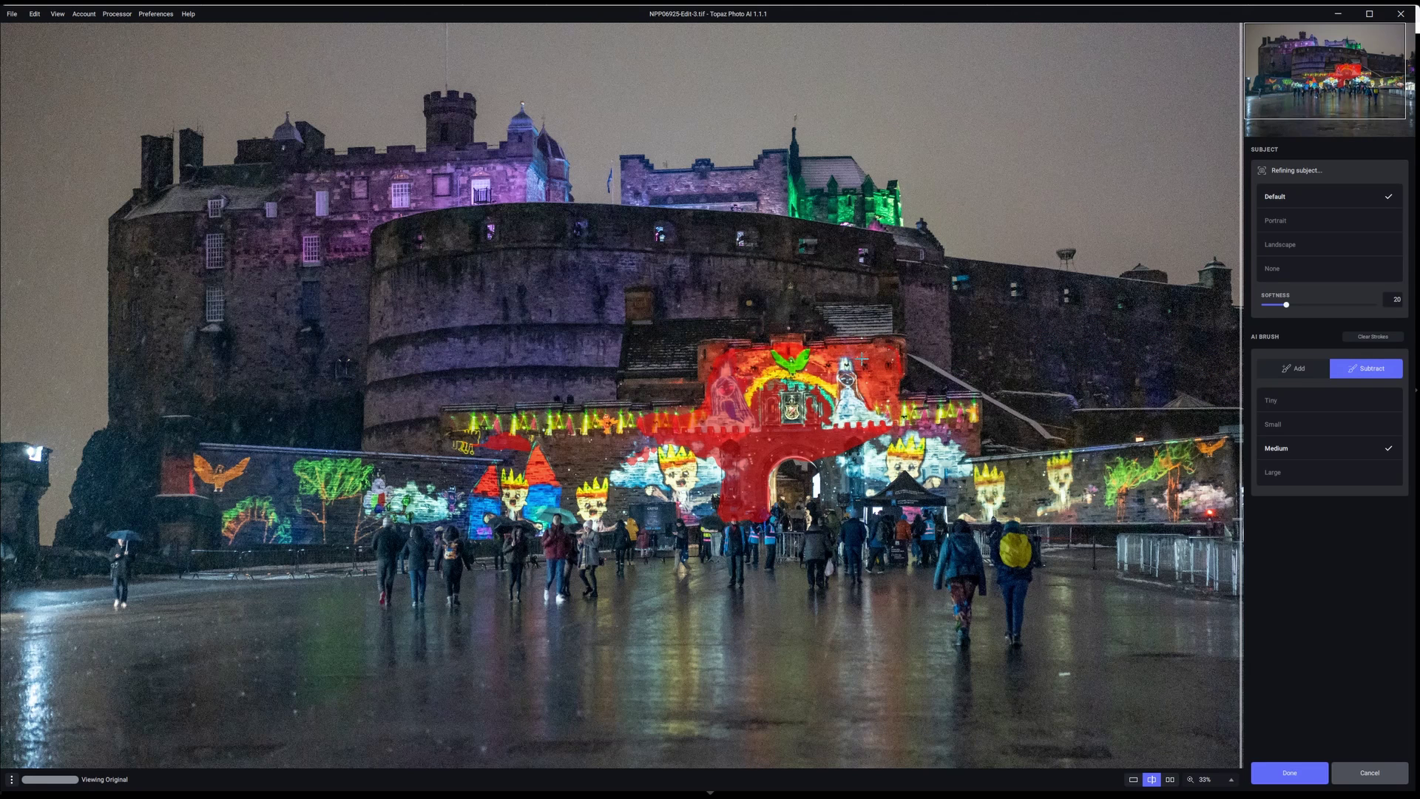
mouse_move(746, 455)
mouse_down()
mouse_move(715, 499)
mouse_move(877, 425)
mouse_up()
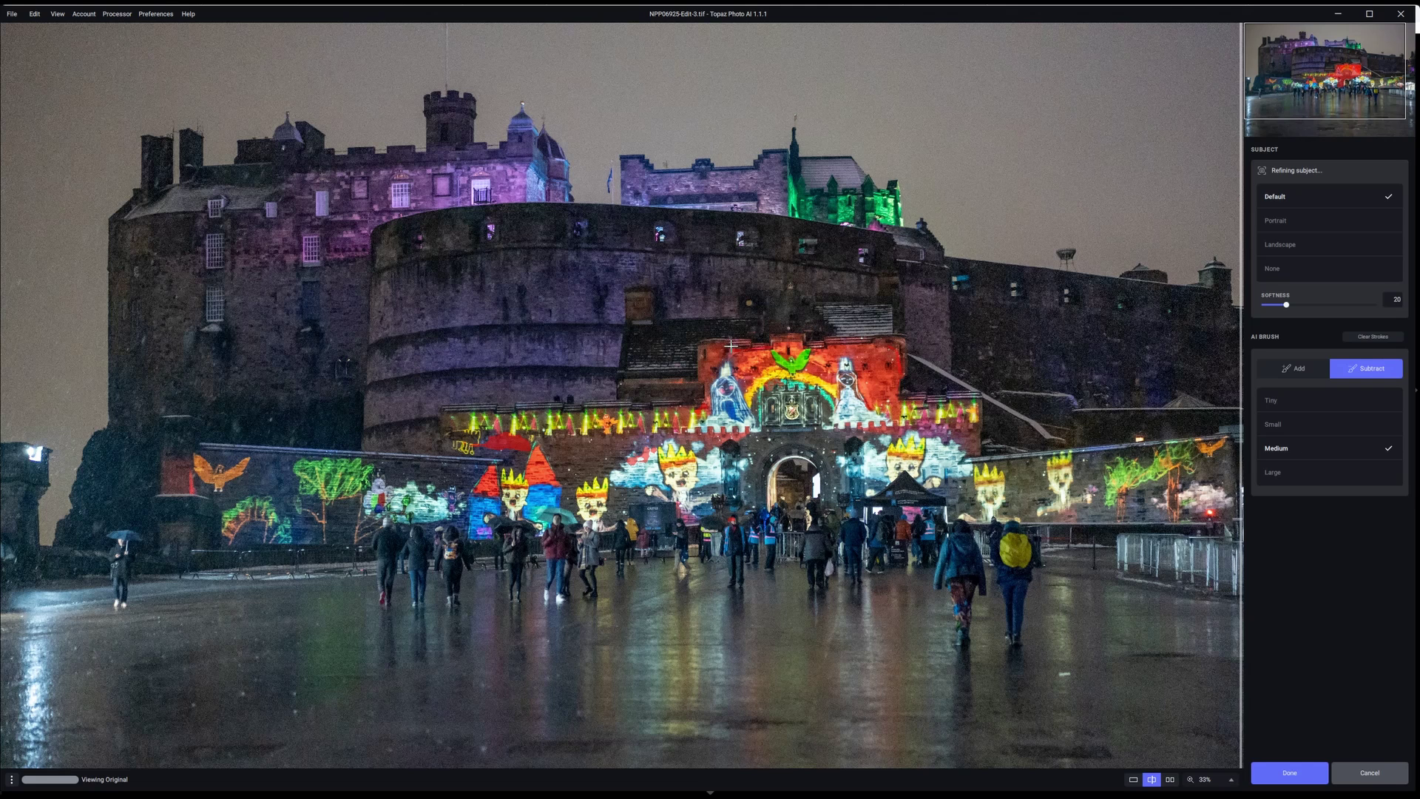
click(1373, 337)
key(Return)
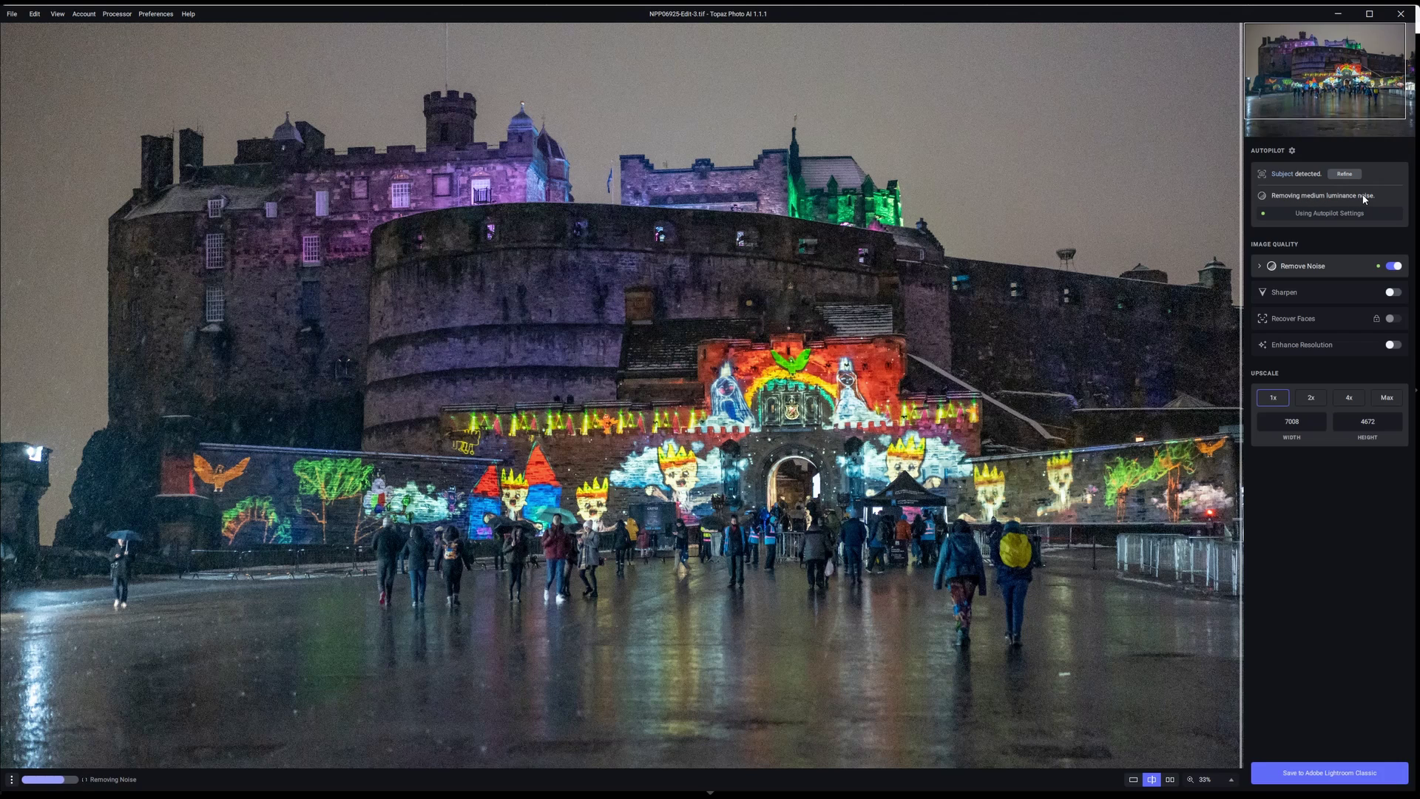
- Switch Remove Noise from Normal to the Strong model at Strength 44 and Detail 21
drag(1240, 365, 1207, 355)
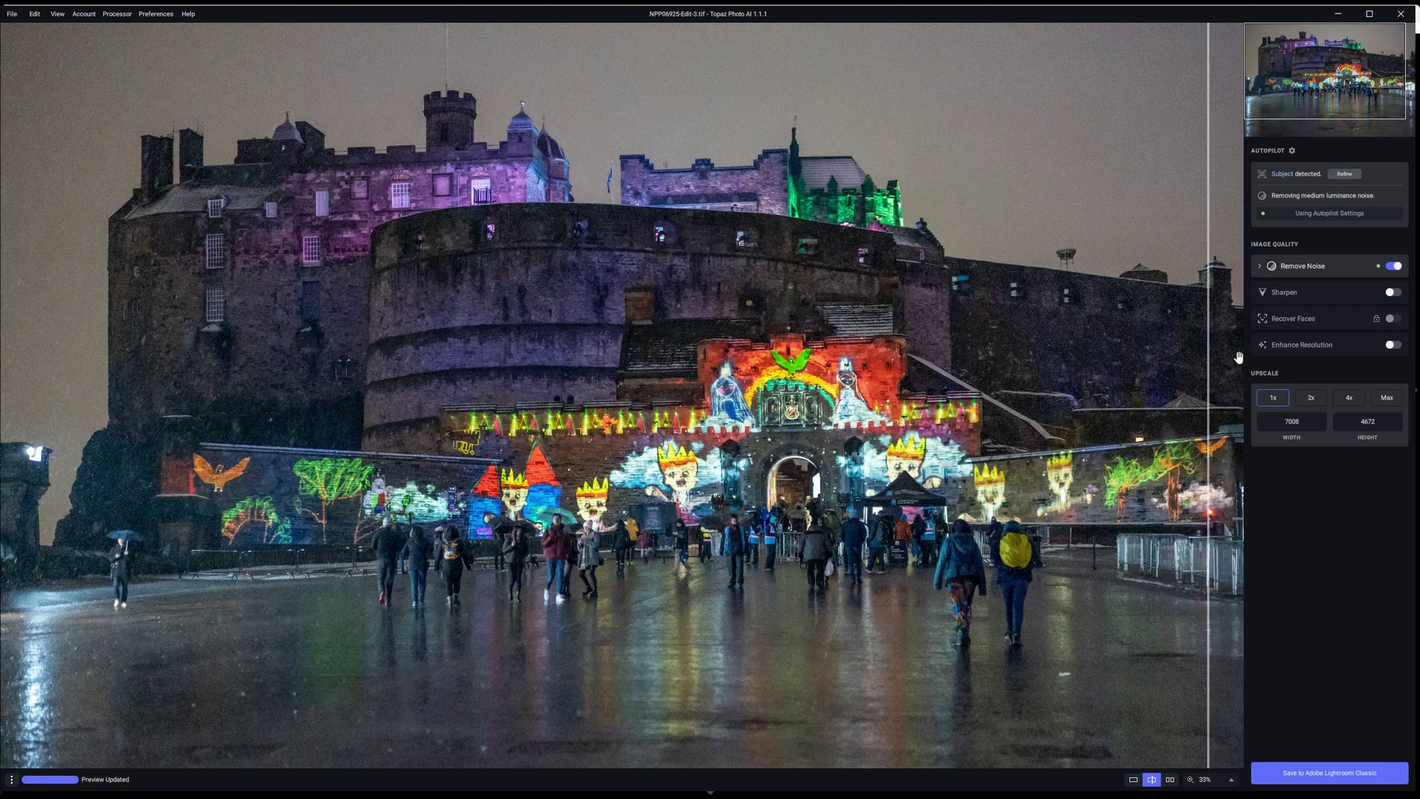
click(1260, 267)
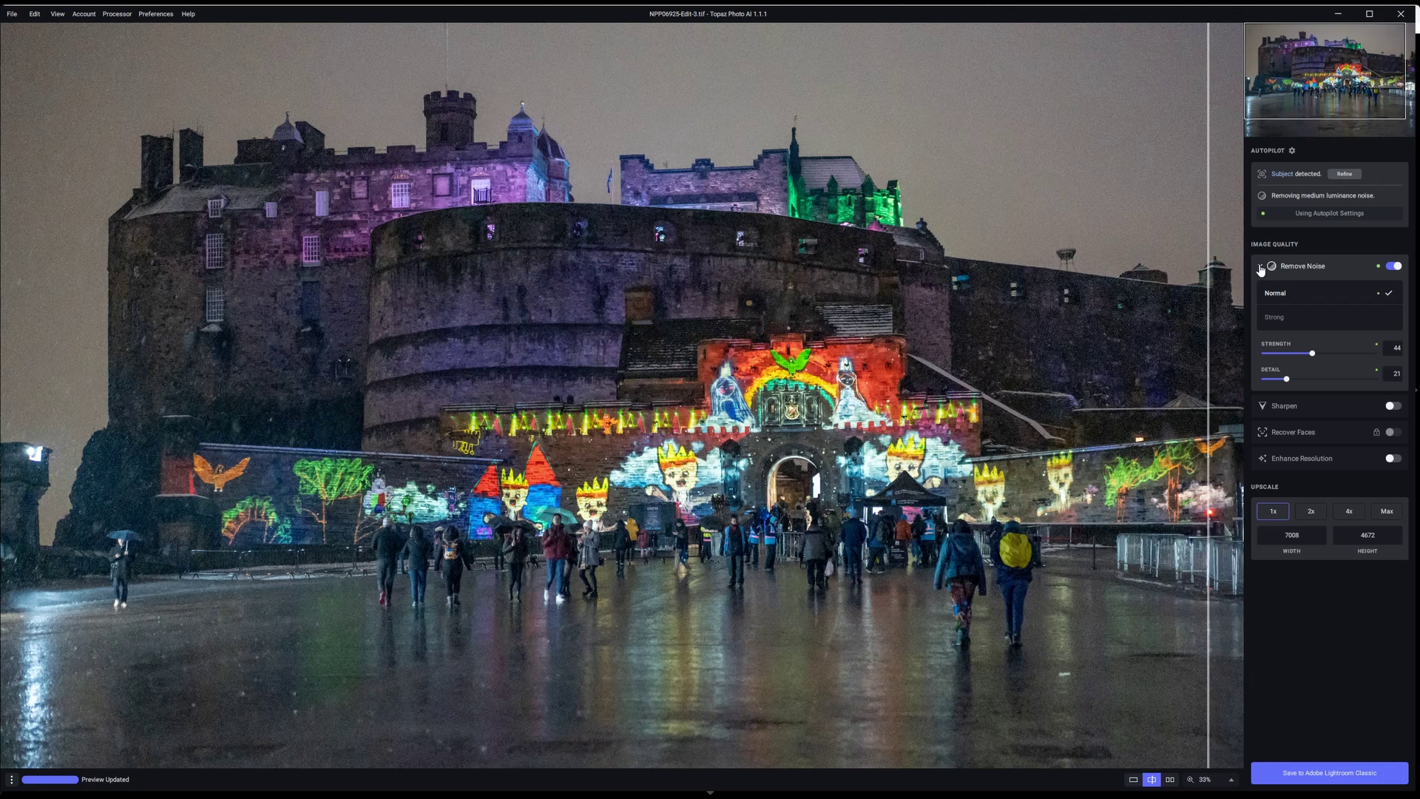
click(1282, 319)
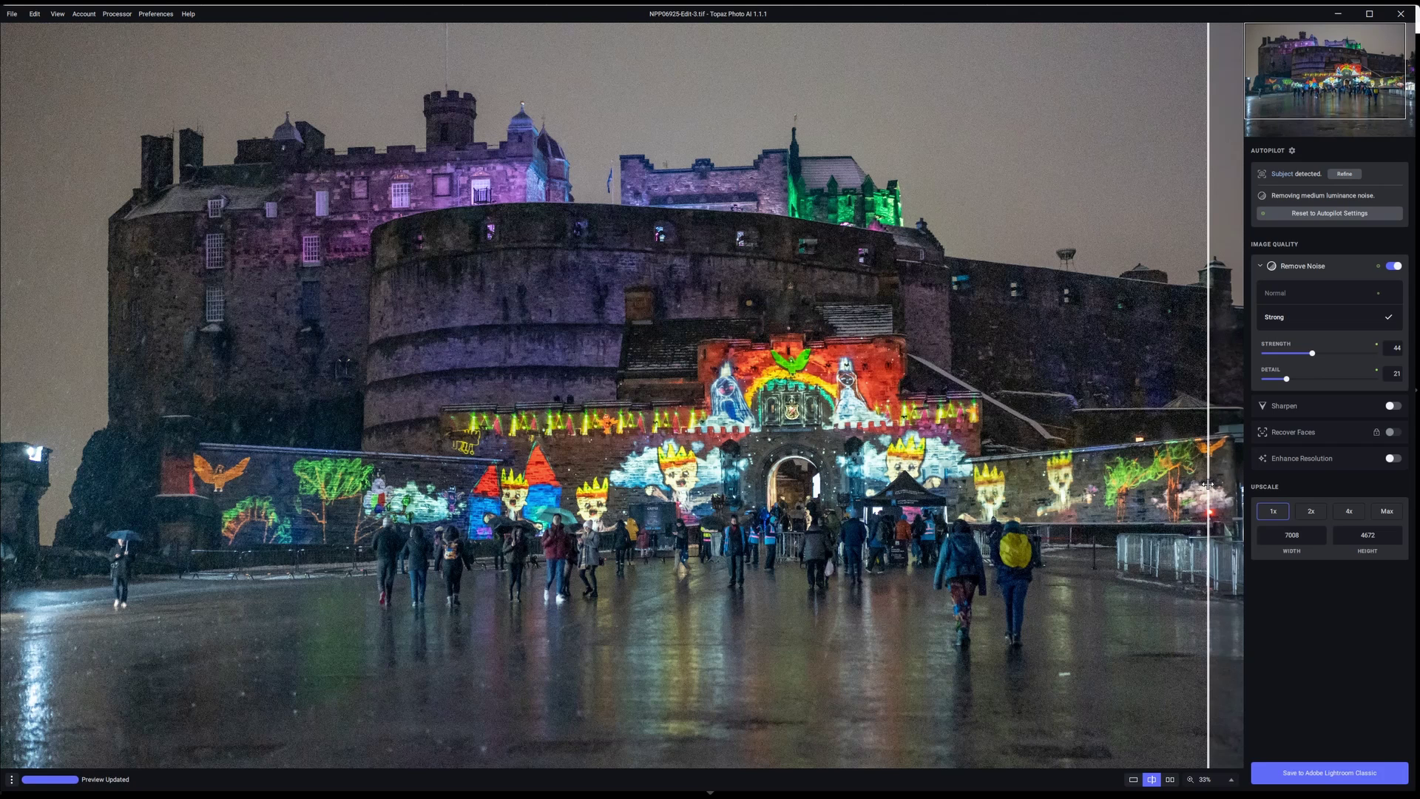
- Centre the before/after split, zoom to 67%, and pan to the upper castle towers
drag(1207, 484, 4, 496)
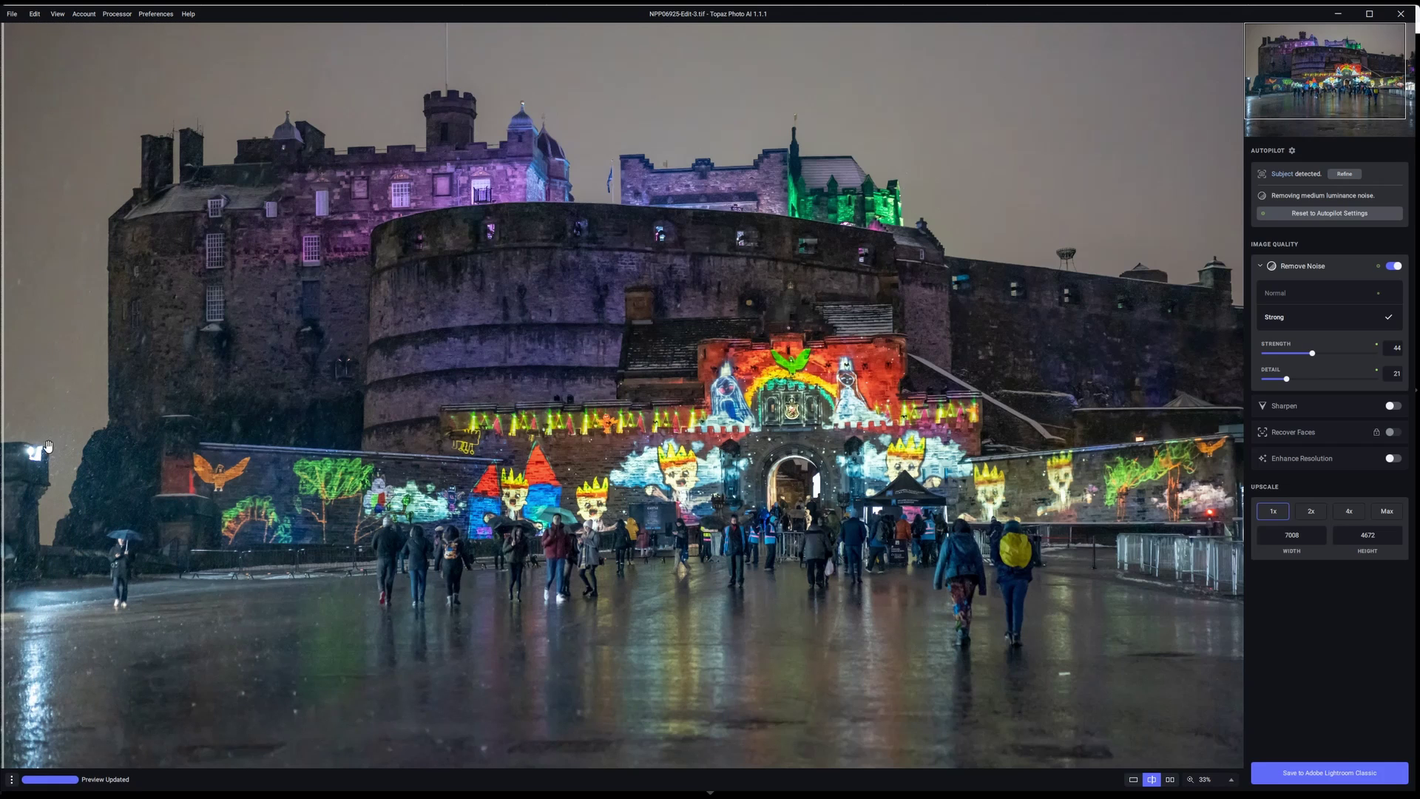
drag(5, 459, 659, 457)
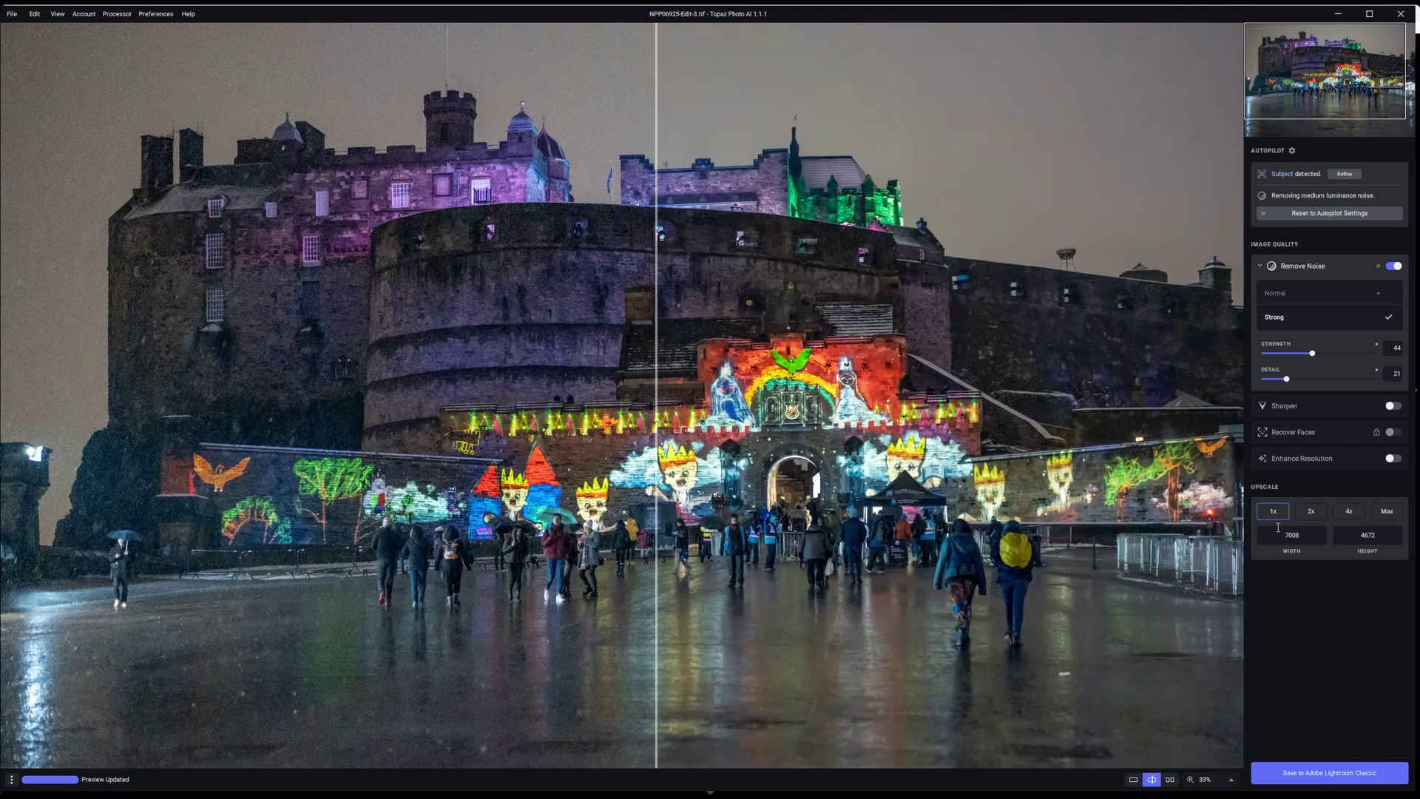
click(1232, 780)
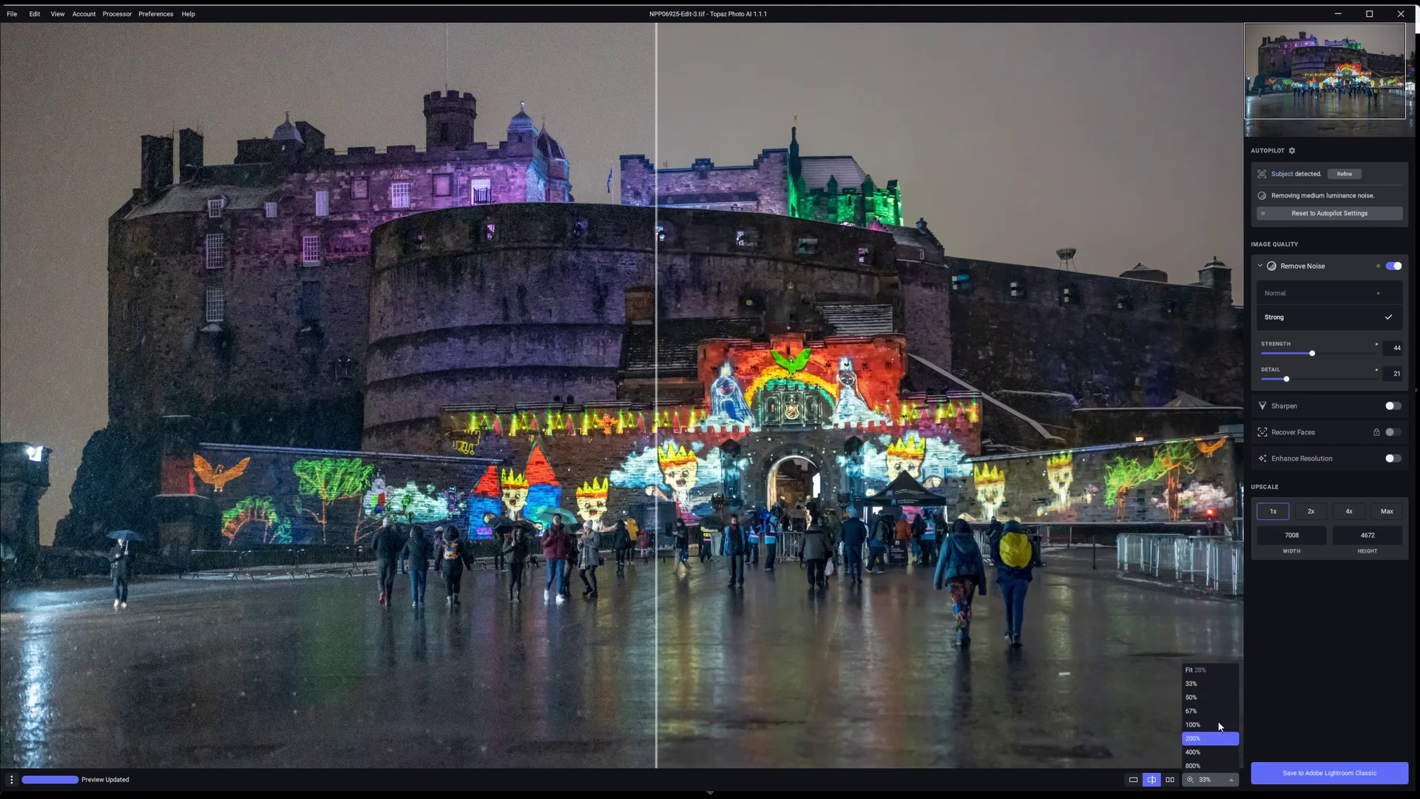
click(1200, 711)
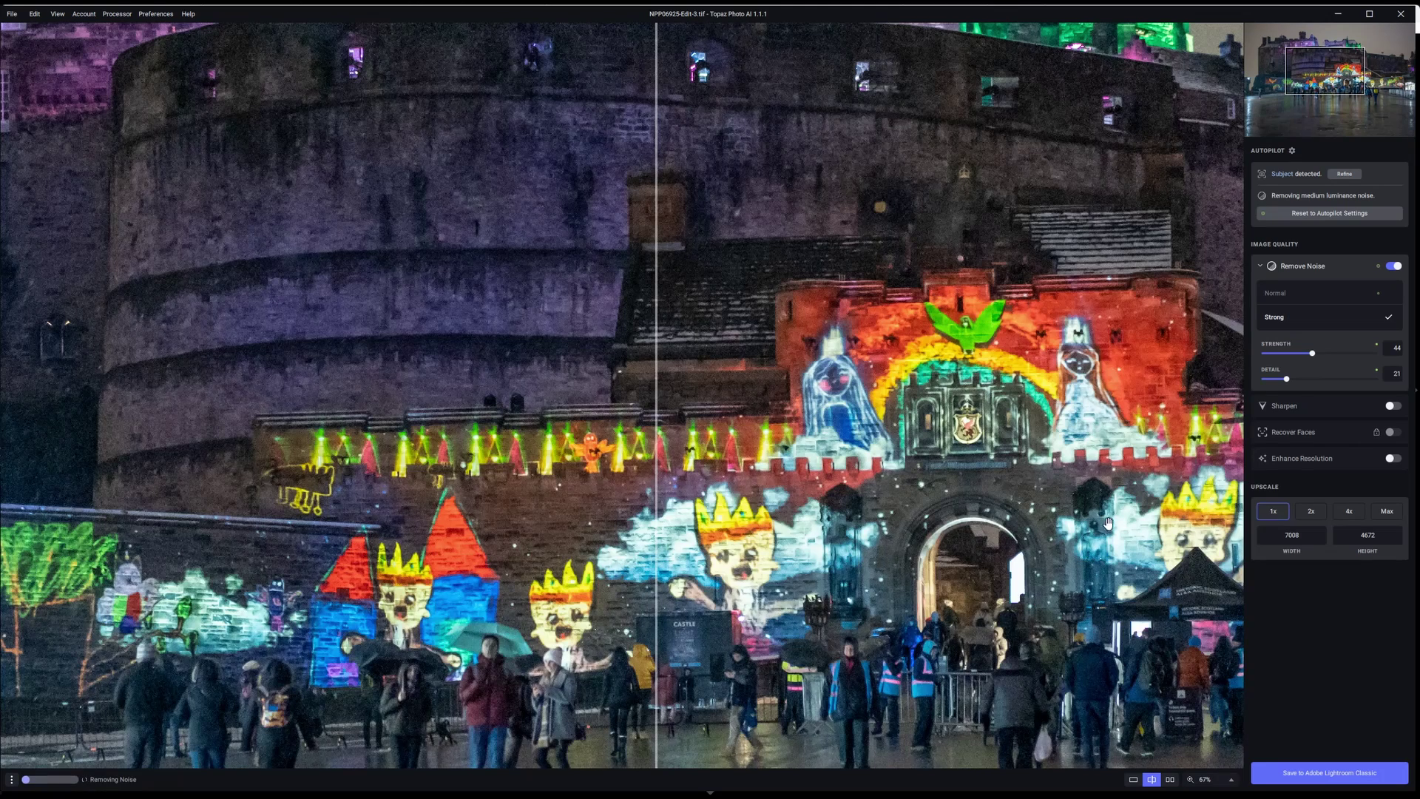
drag(1108, 523, 939, 638)
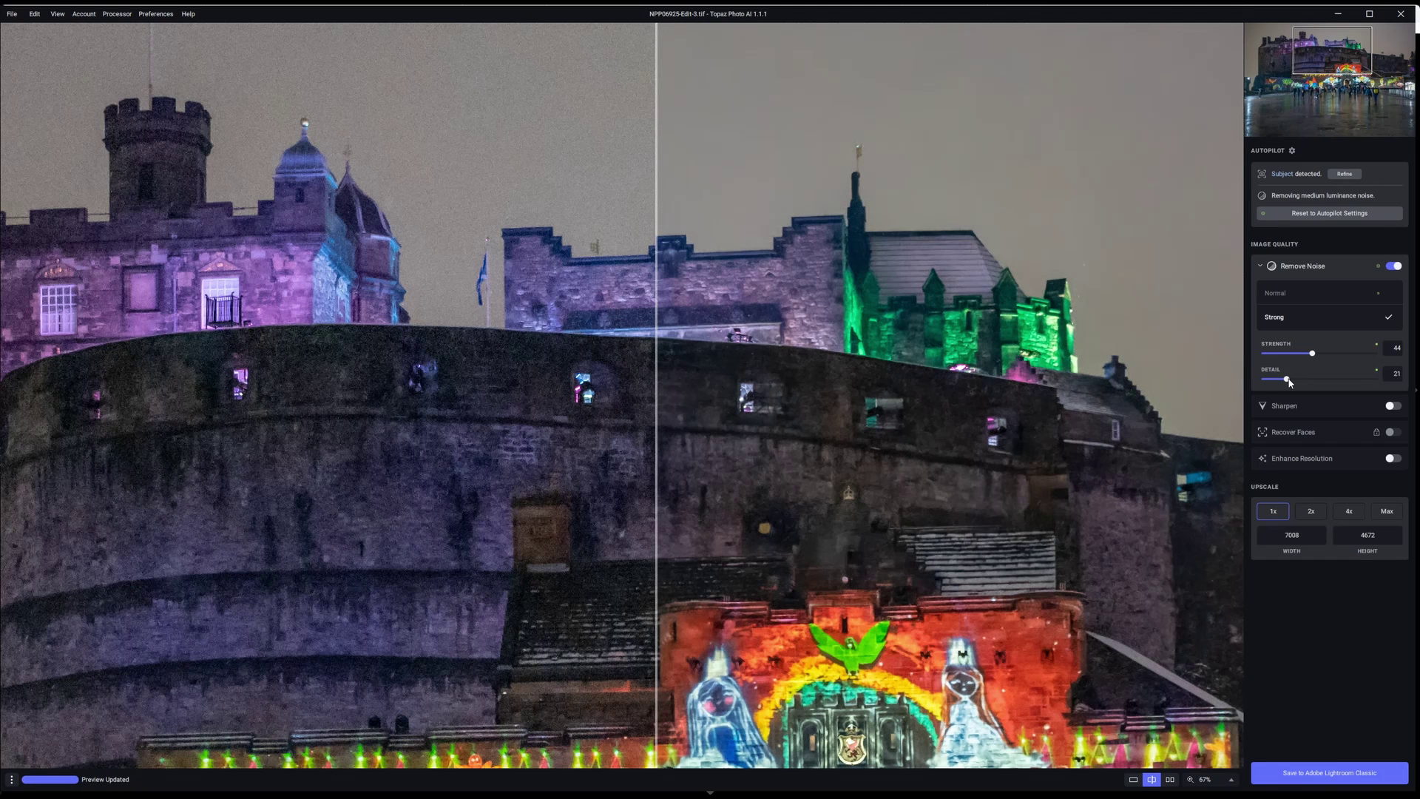
- Drag the Strong Remove Noise Detail slider from 21 up to 55
drag(1288, 379, 1325, 381)
- Zoom to 33% and sweep the before/after split to compare the Detail 55 denoise
click(1231, 780)
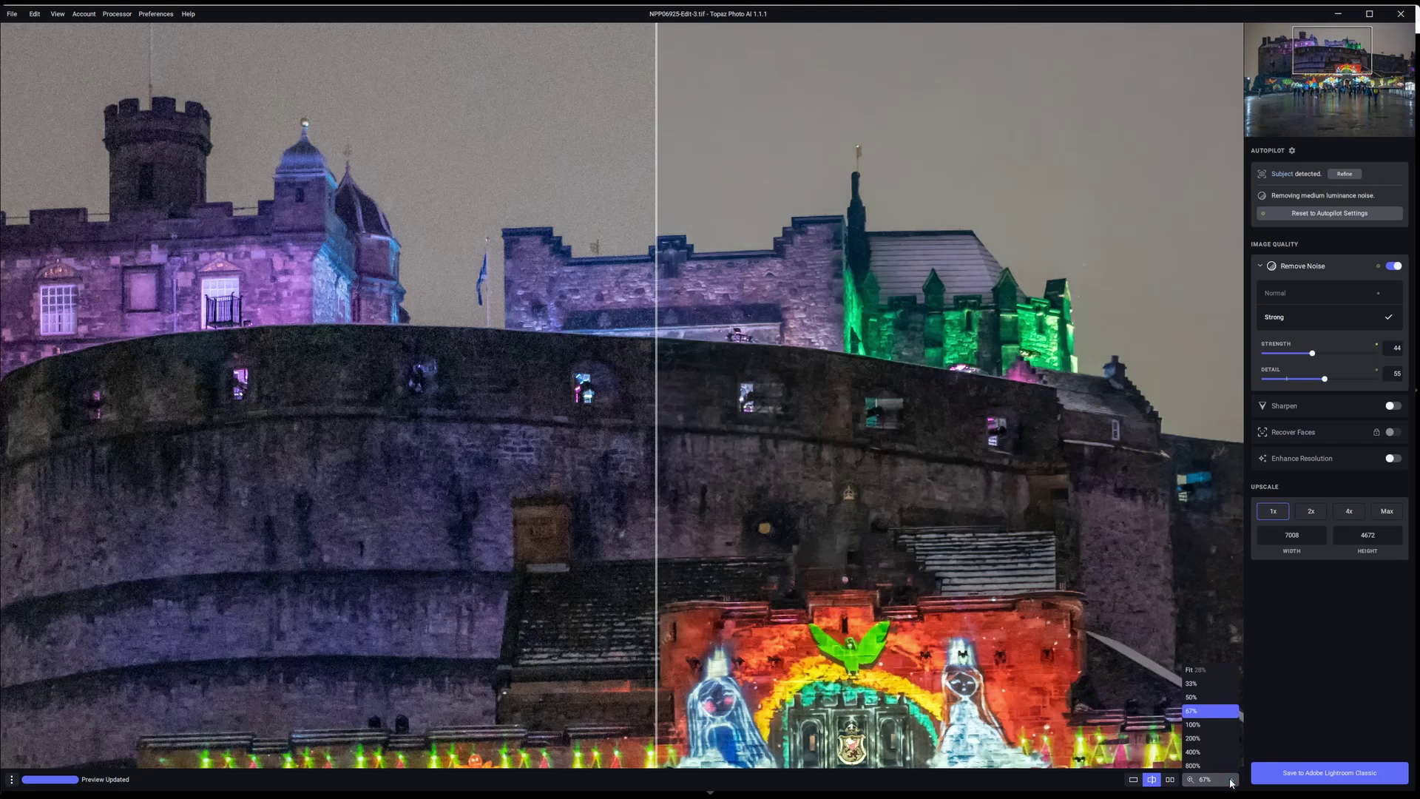
click(1208, 687)
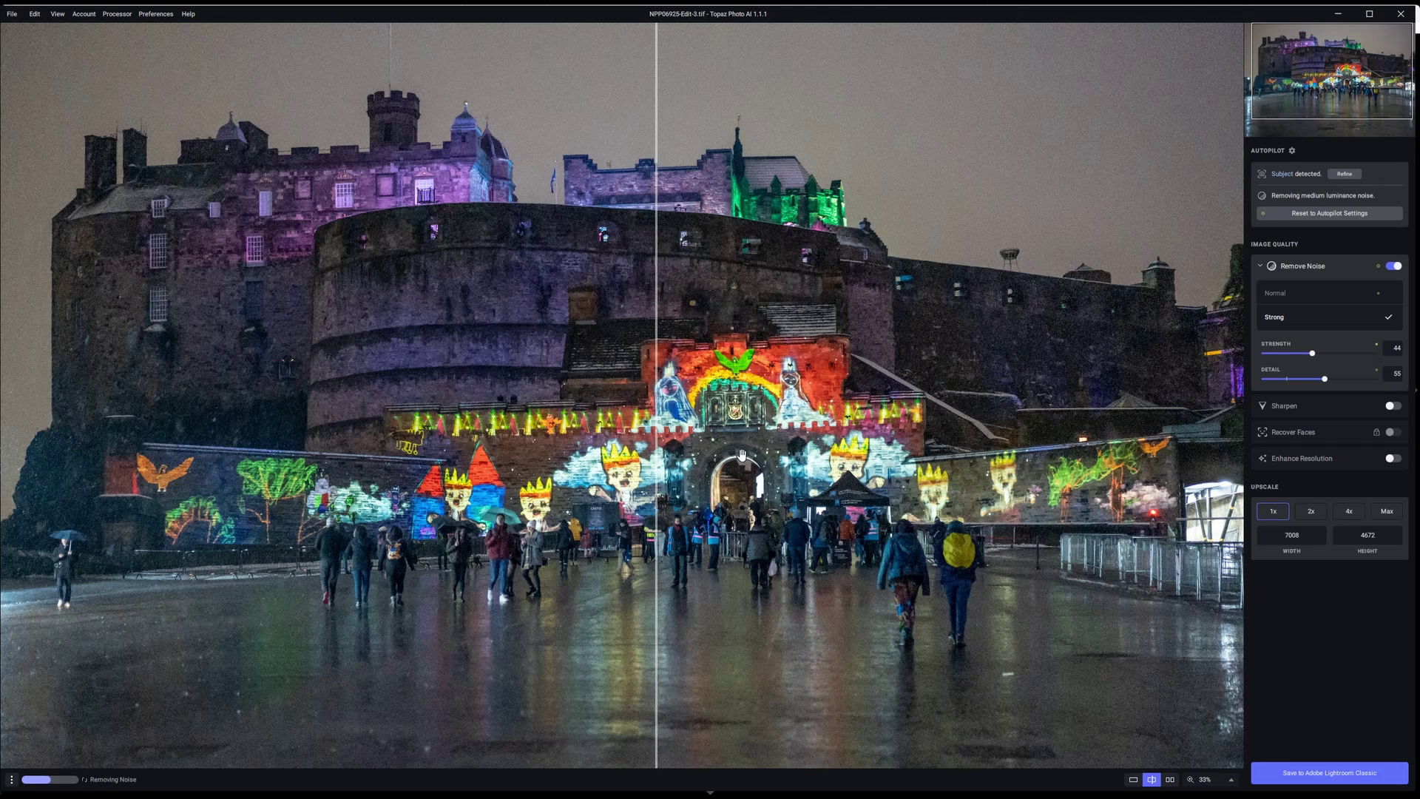
drag(657, 485, 880, 481)
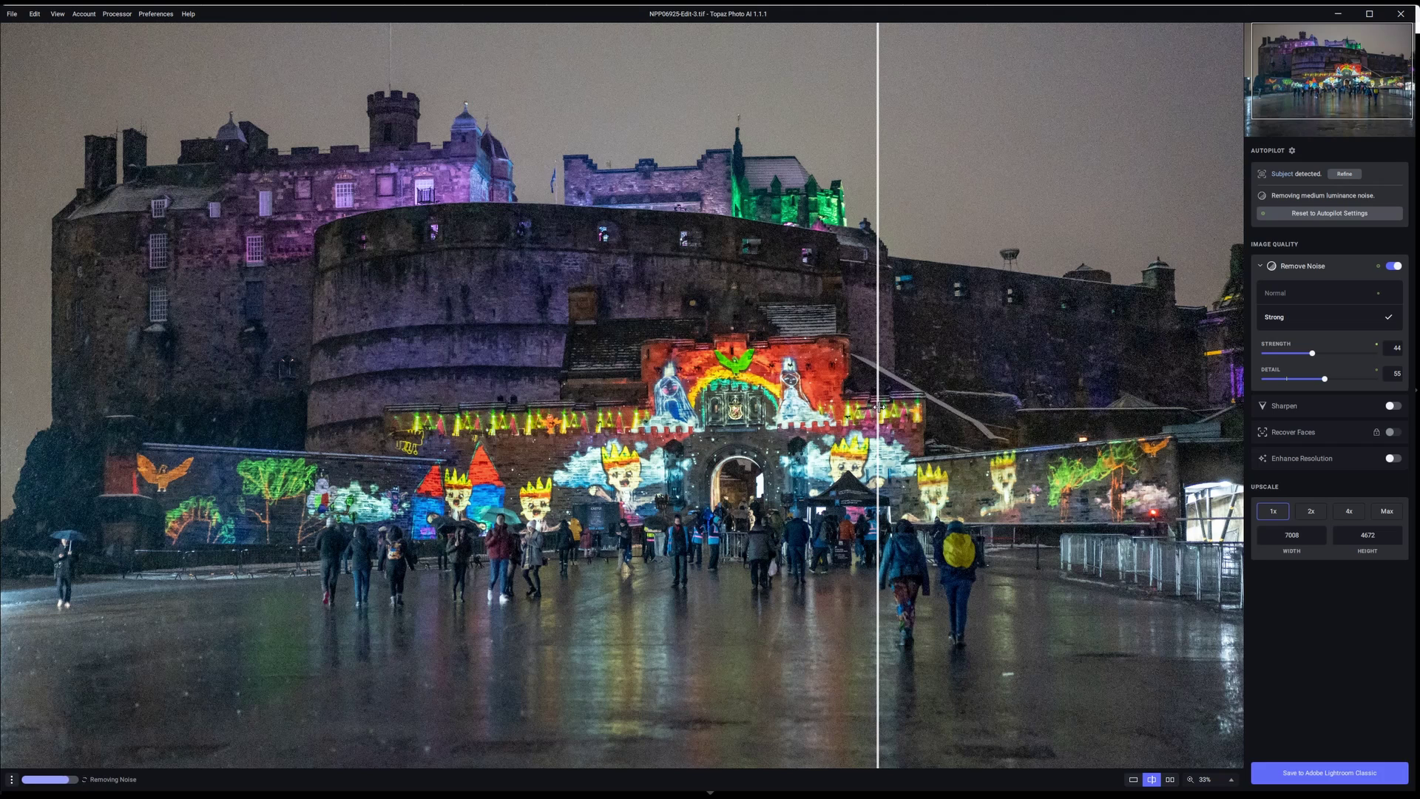
drag(879, 406, 18, 380)
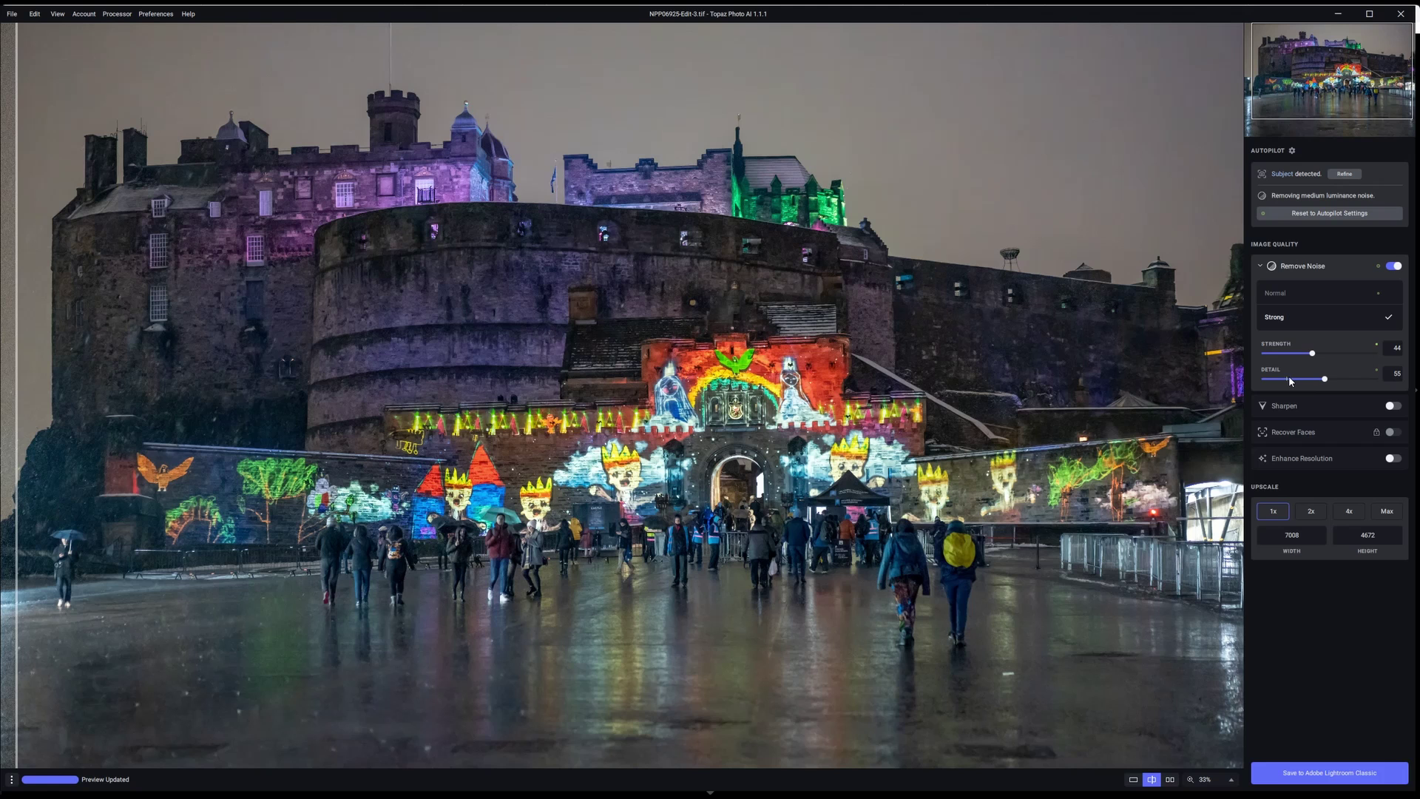
- Reset to Autopilot with Strong noise removal and enable Standard sharpening (Strength 18, Clarity 51)
click(1331, 211)
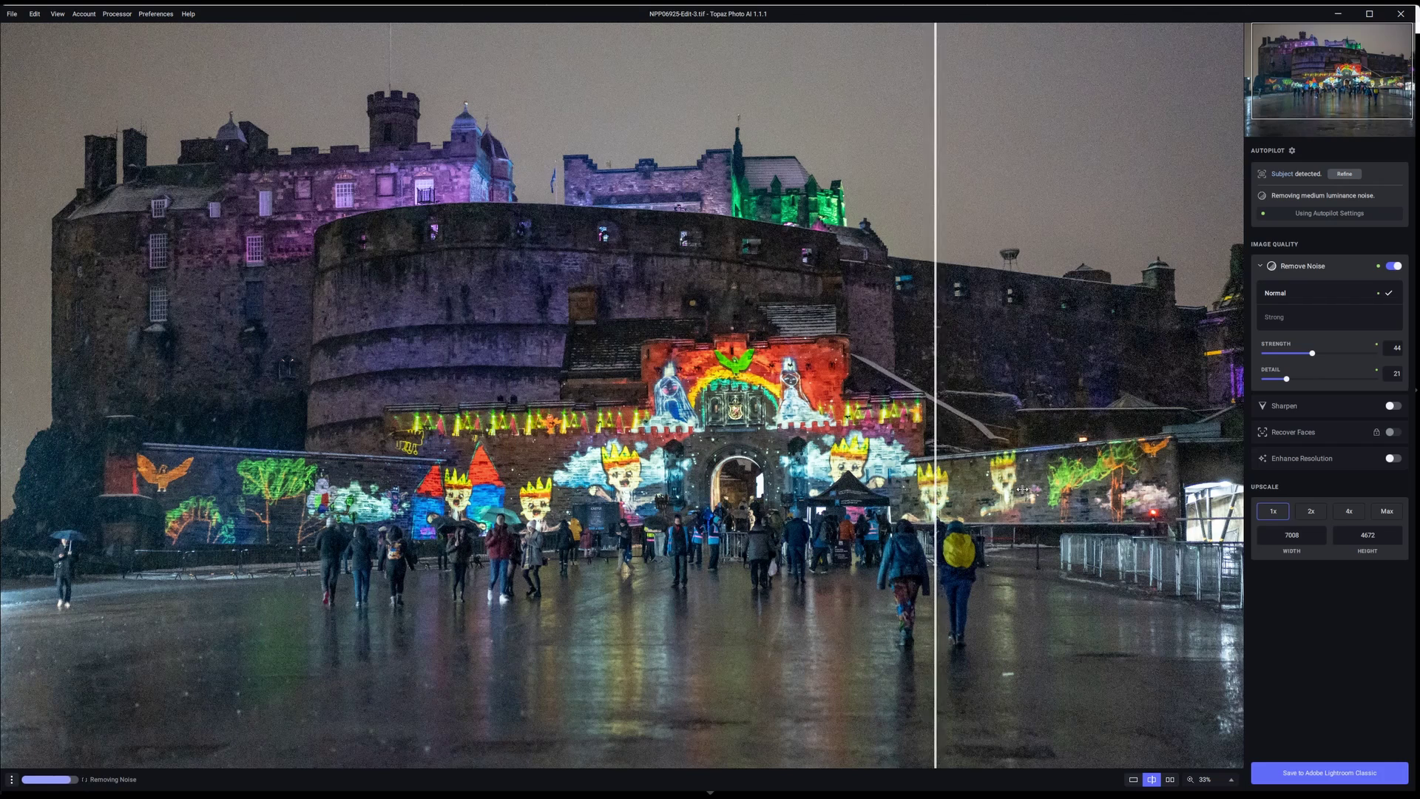
click(1285, 318)
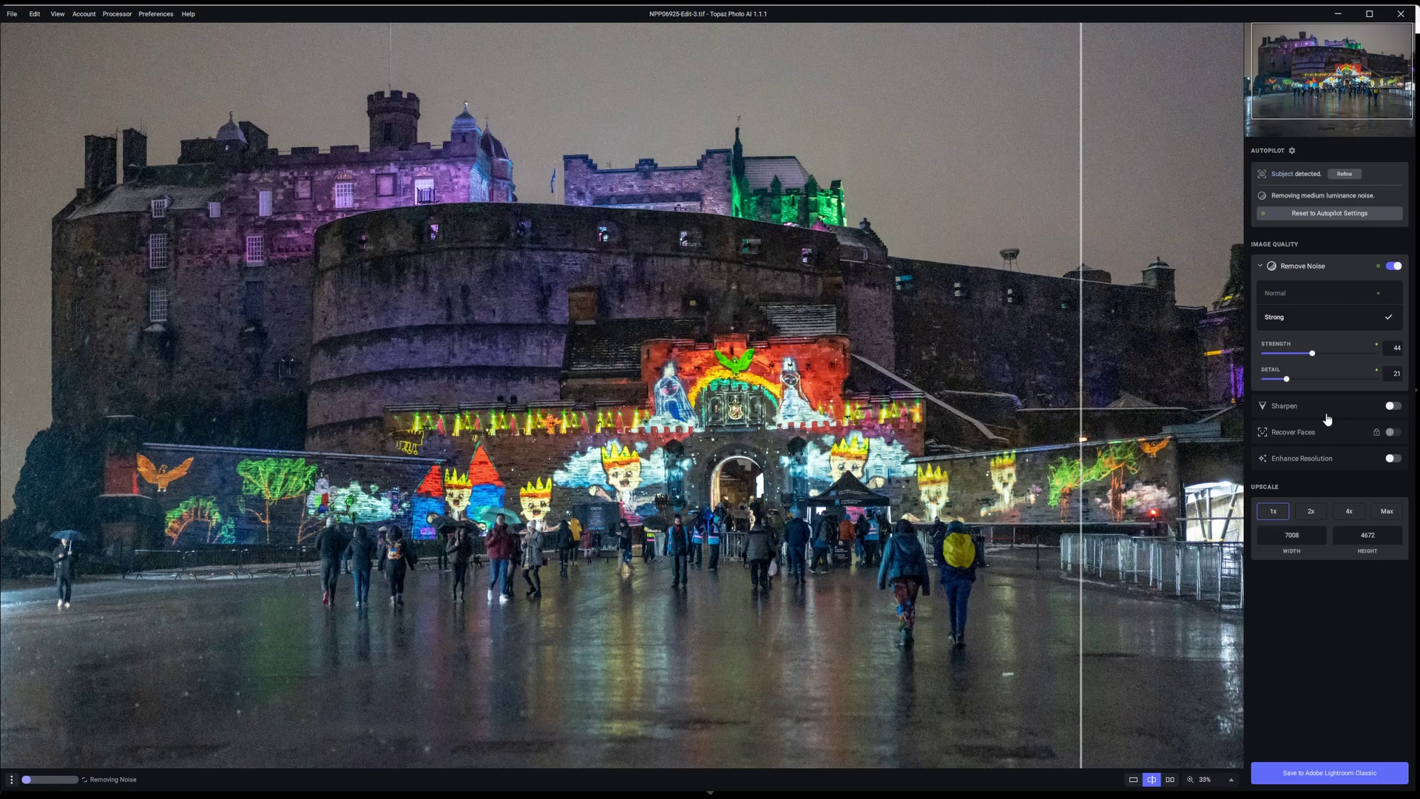
click(1291, 408)
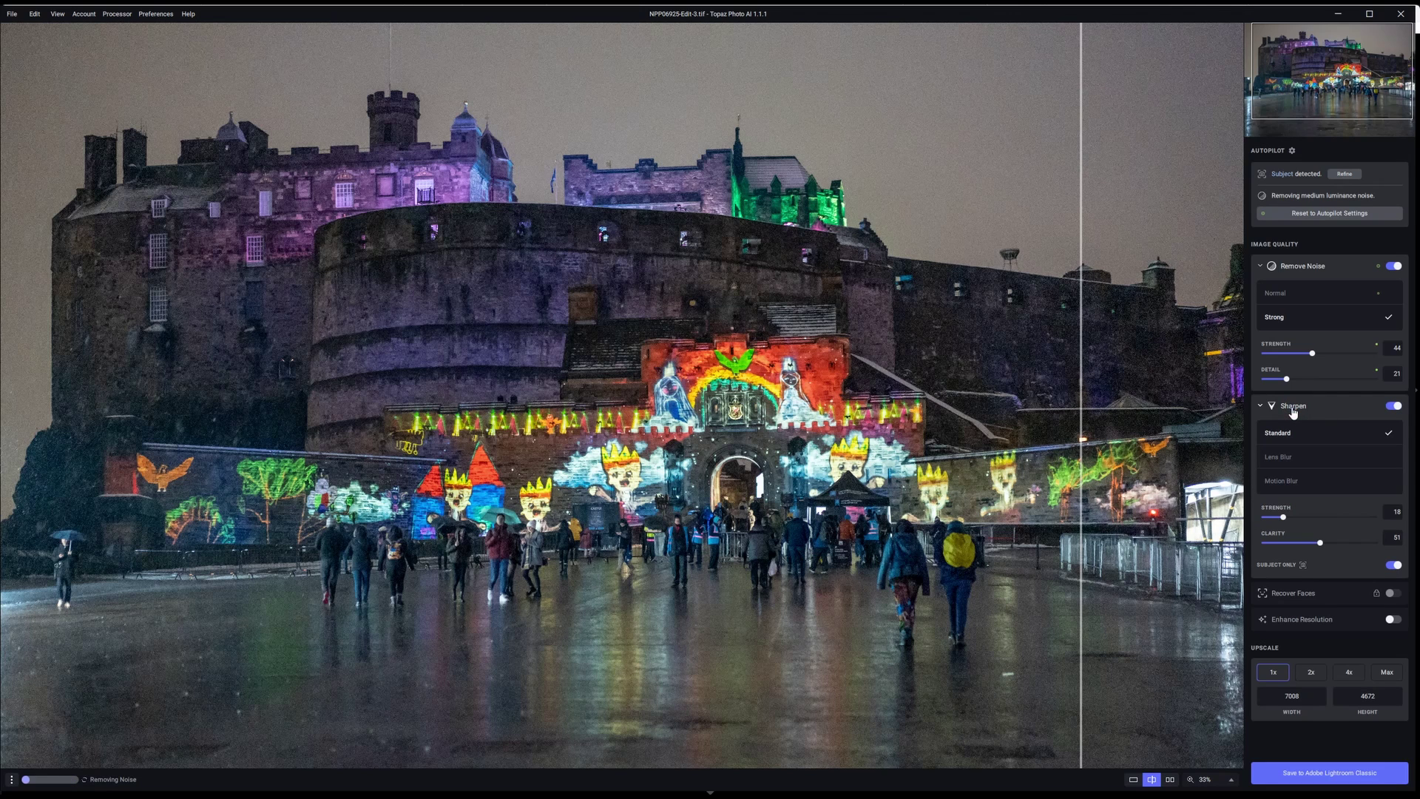
click(1294, 411)
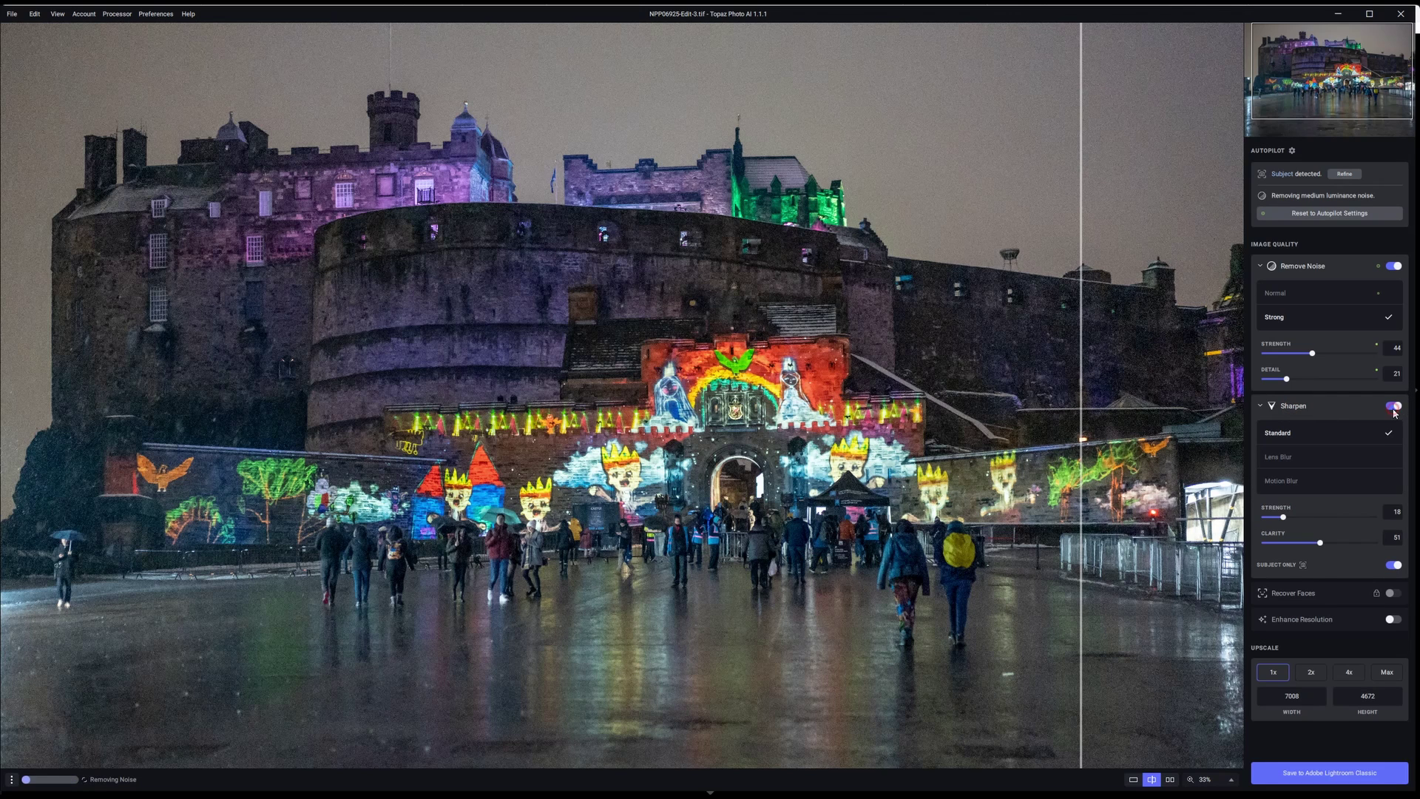
click(1301, 411)
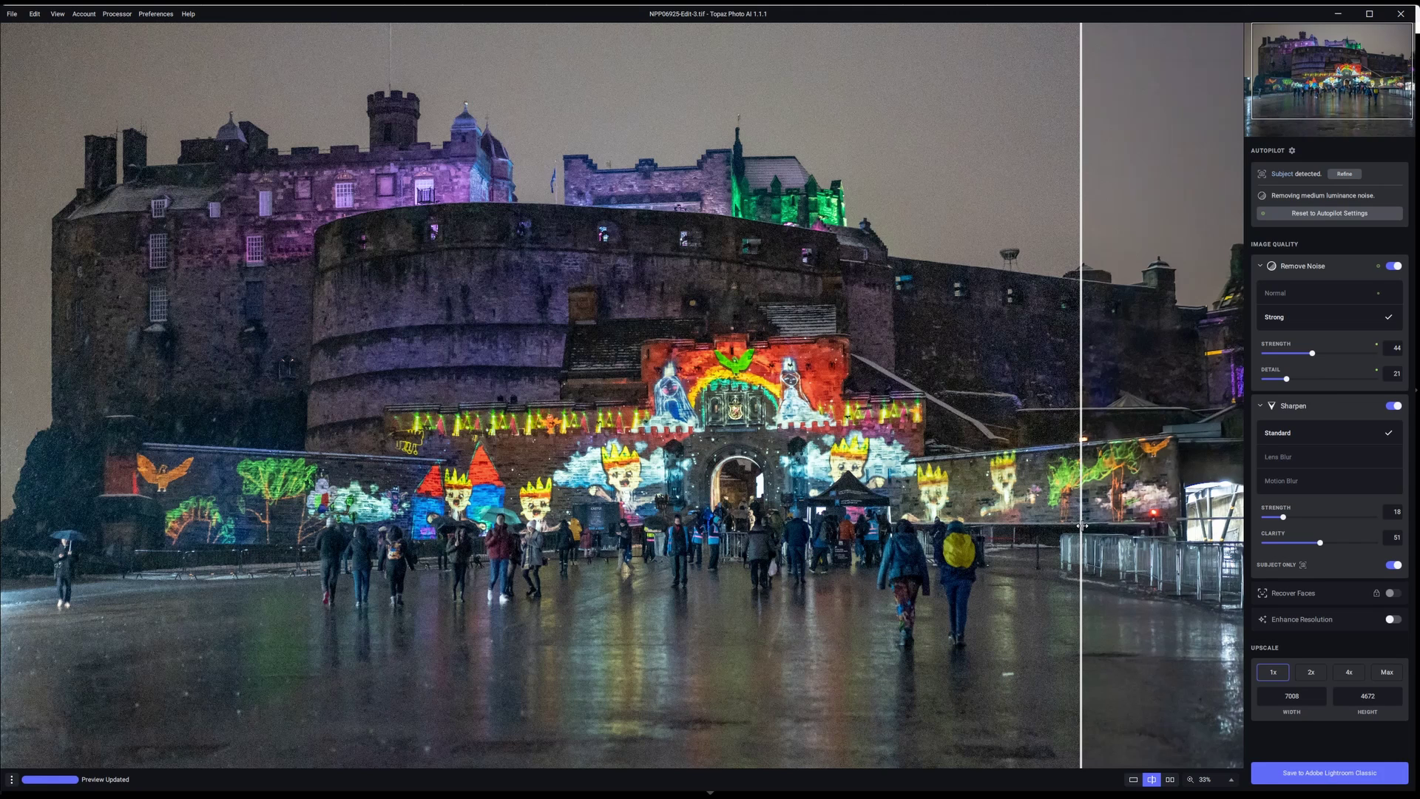
- Sweep the split line across the sharpened castle, then close Topaz Photo AI
drag(1082, 526, 11, 473)
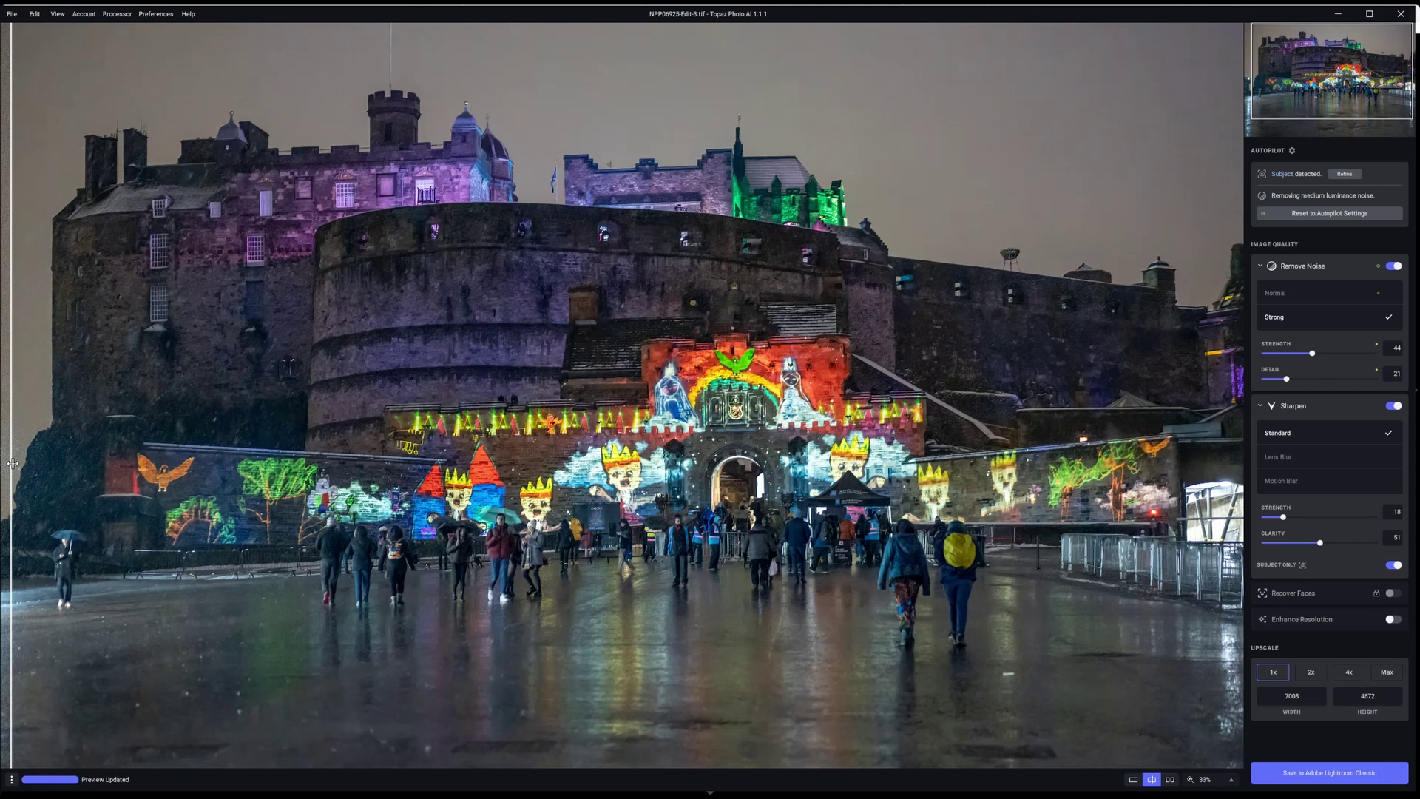
drag(13, 463, 807, 555)
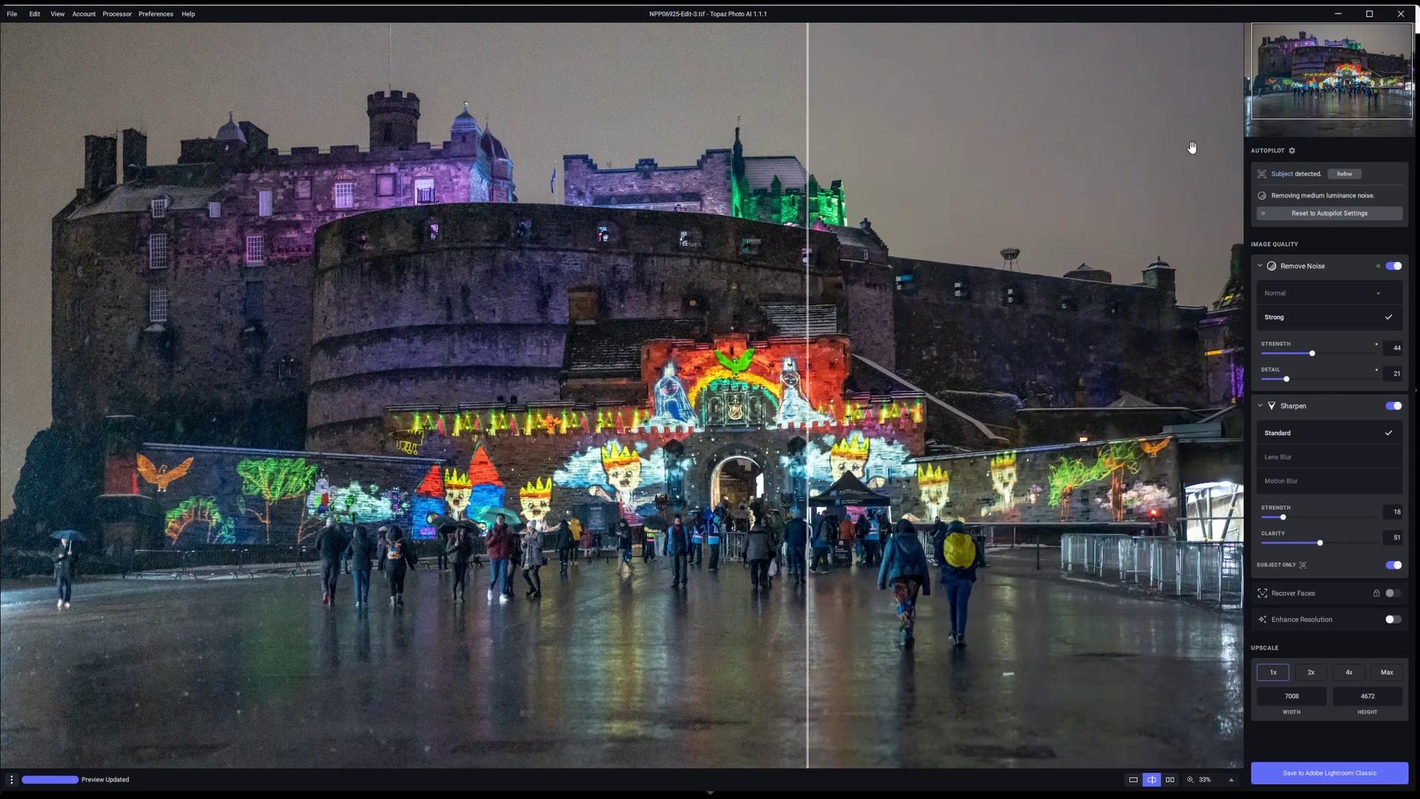
click(1401, 13)
- Confirm closing Topaz, then select NPP07024.ARW and inspect its noise at 50% before returning to Fit
click(732, 403)
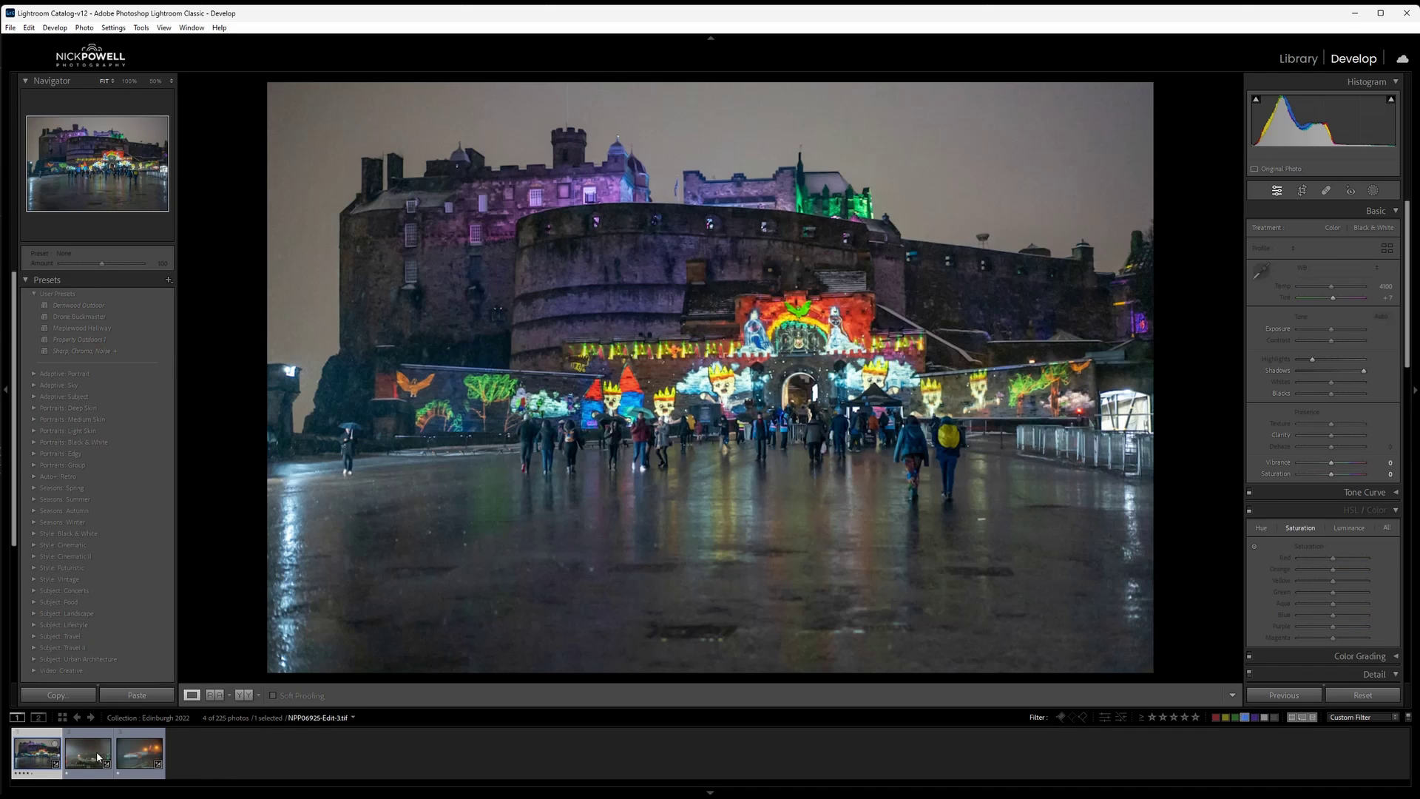
click(97, 756)
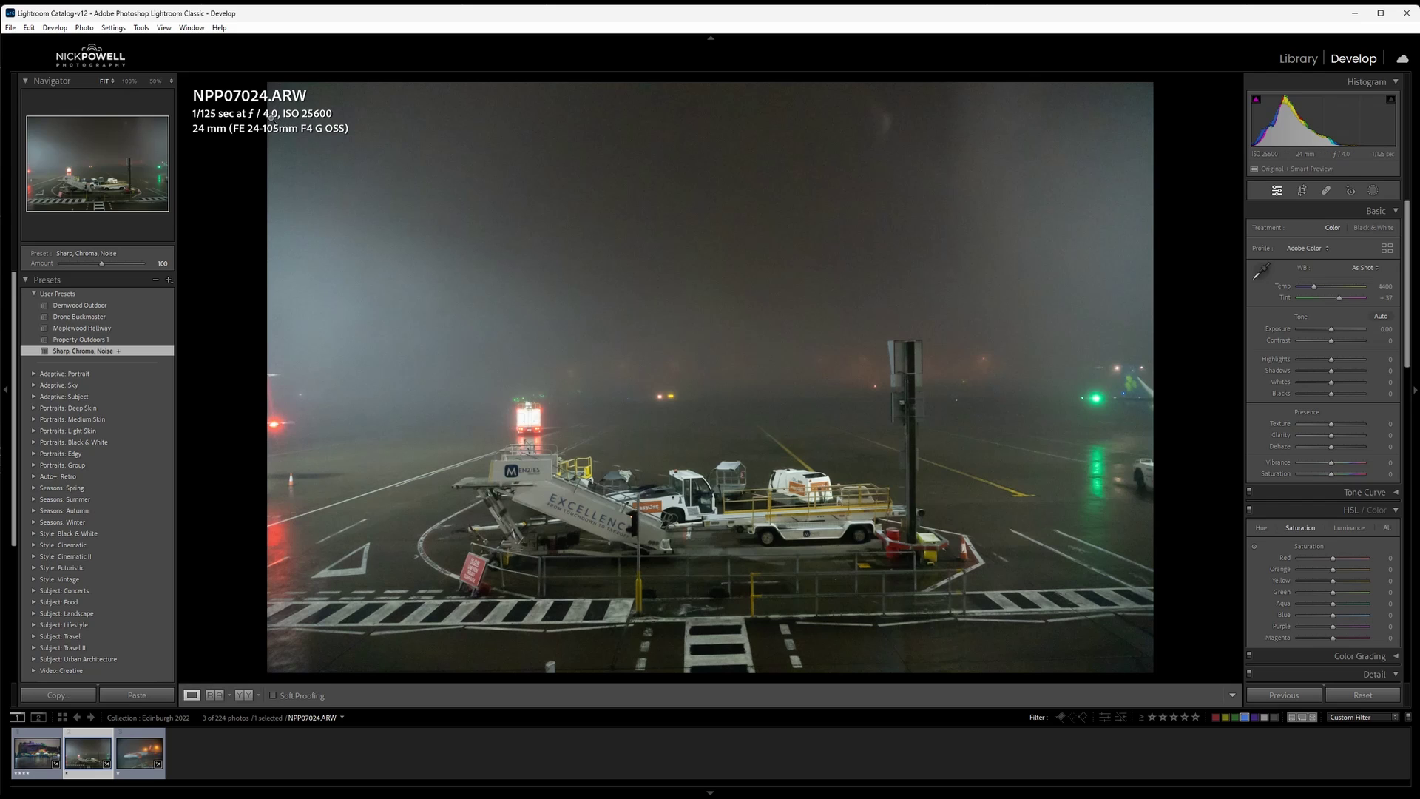
click(712, 449)
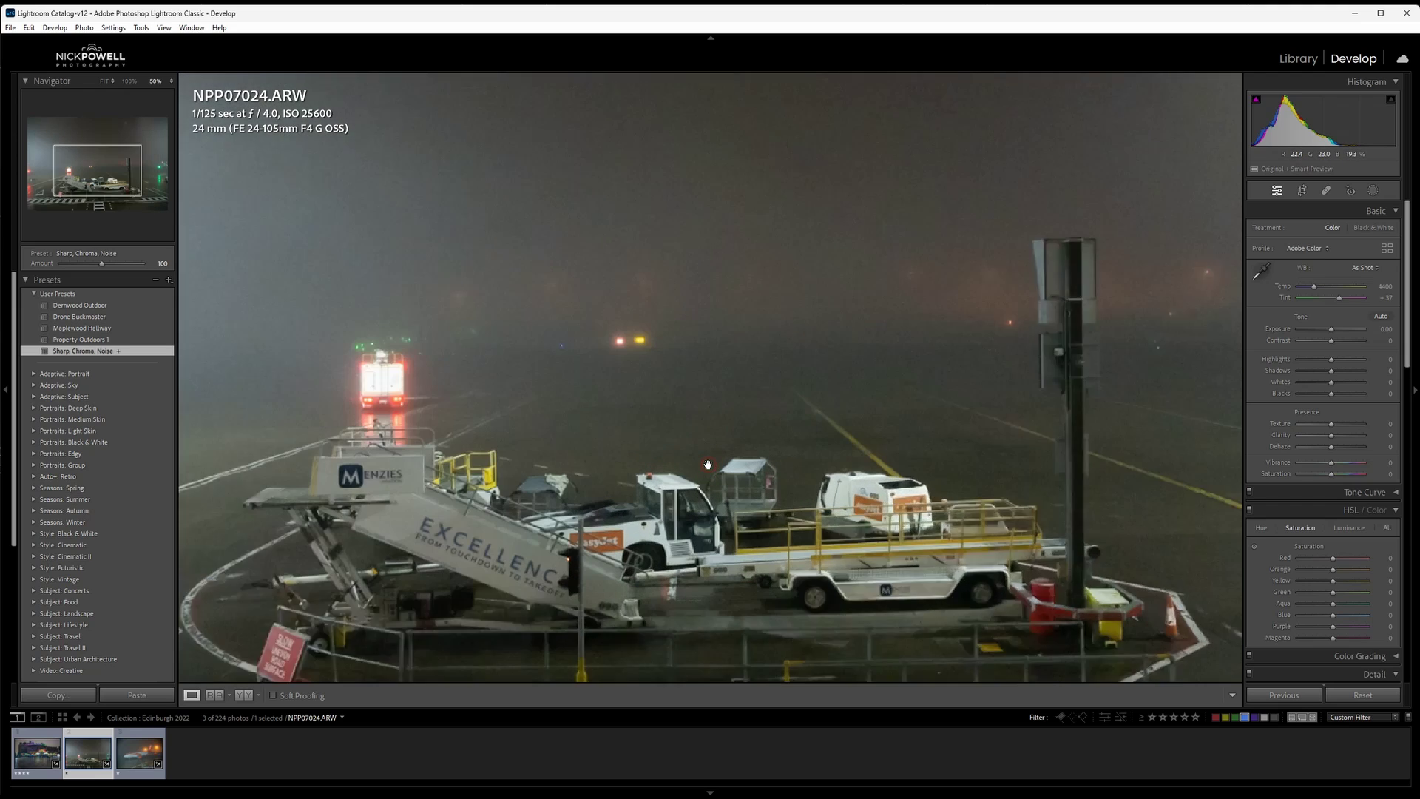
click(795, 344)
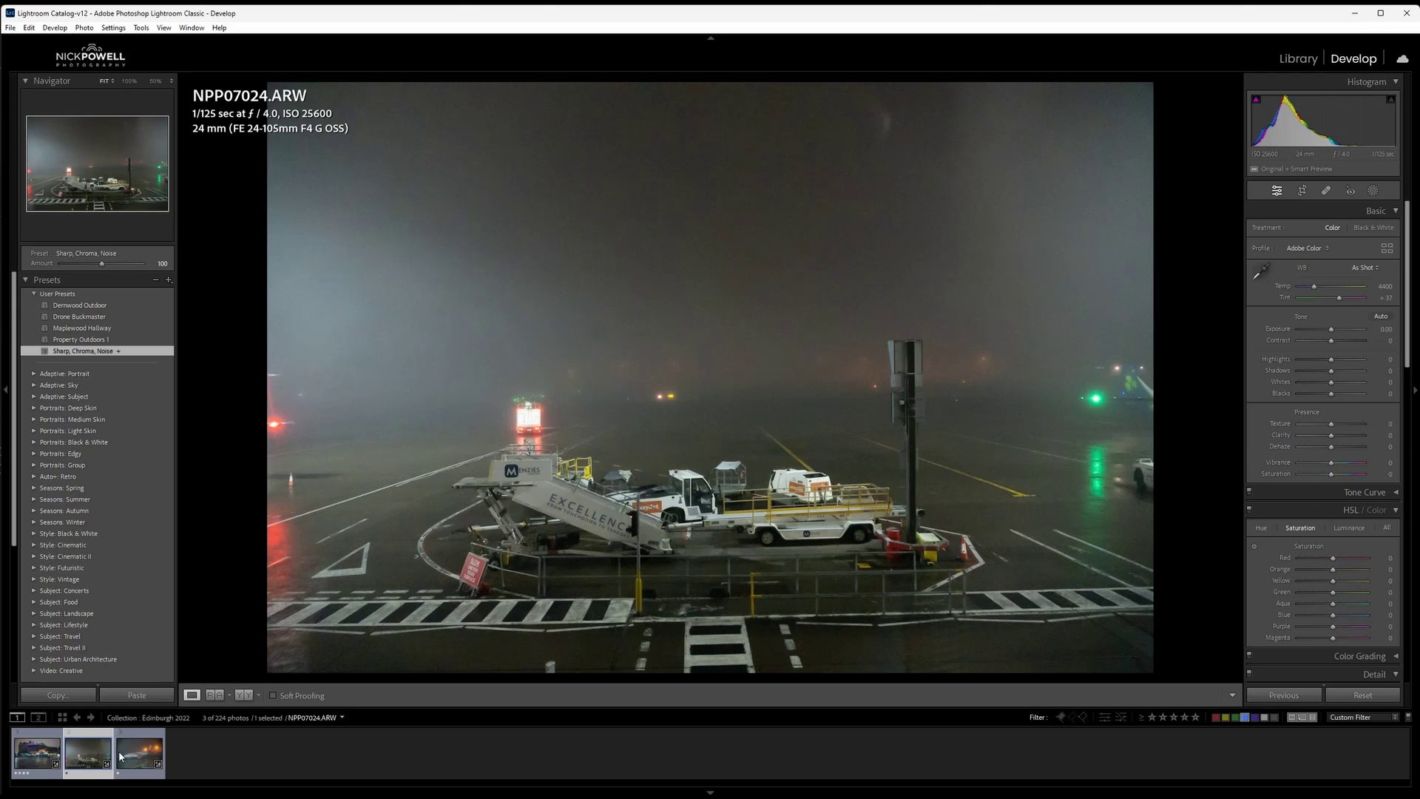
- Open the airport photo NPP07024 as an edited copy in Topaz DeNoise AI
right_click(90, 755)
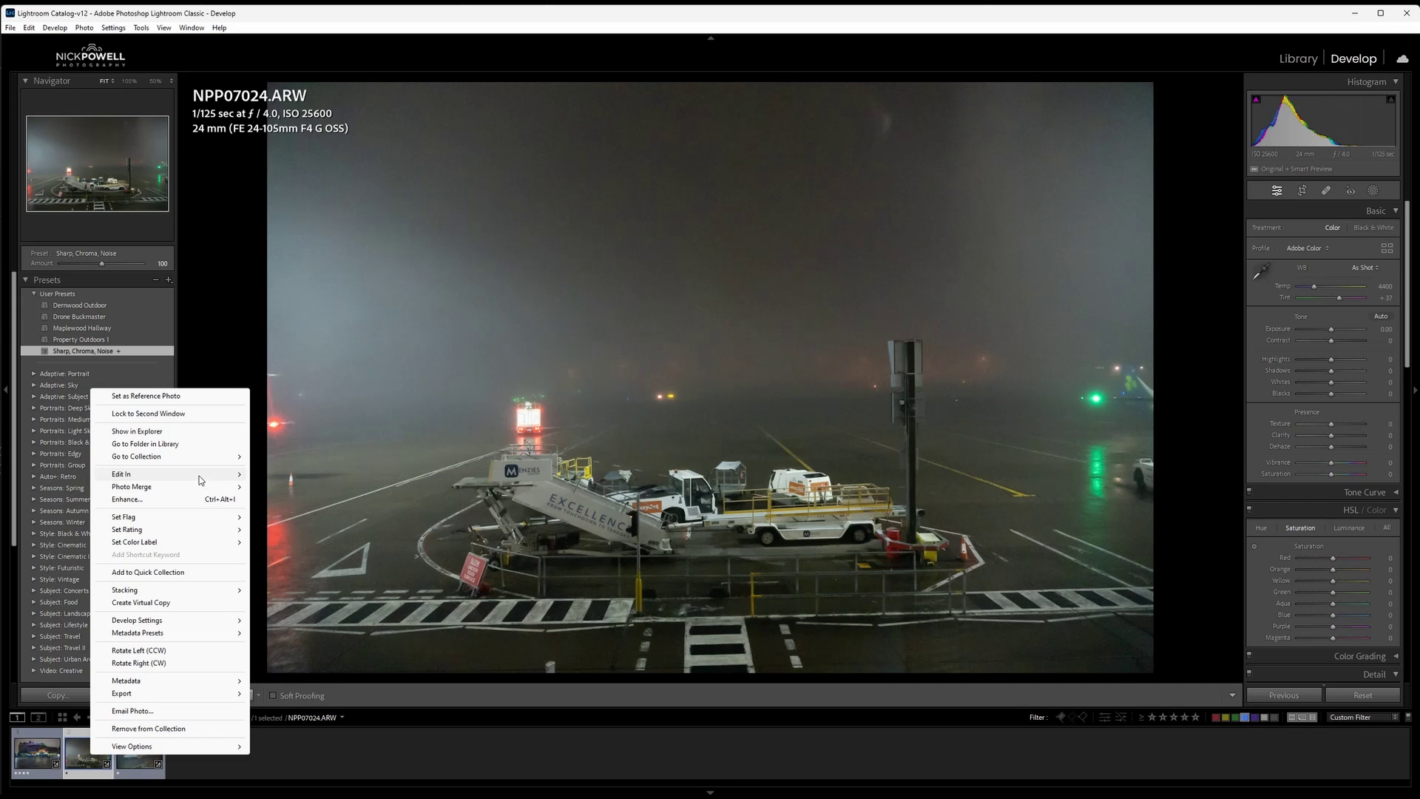
mouse_move(204, 480)
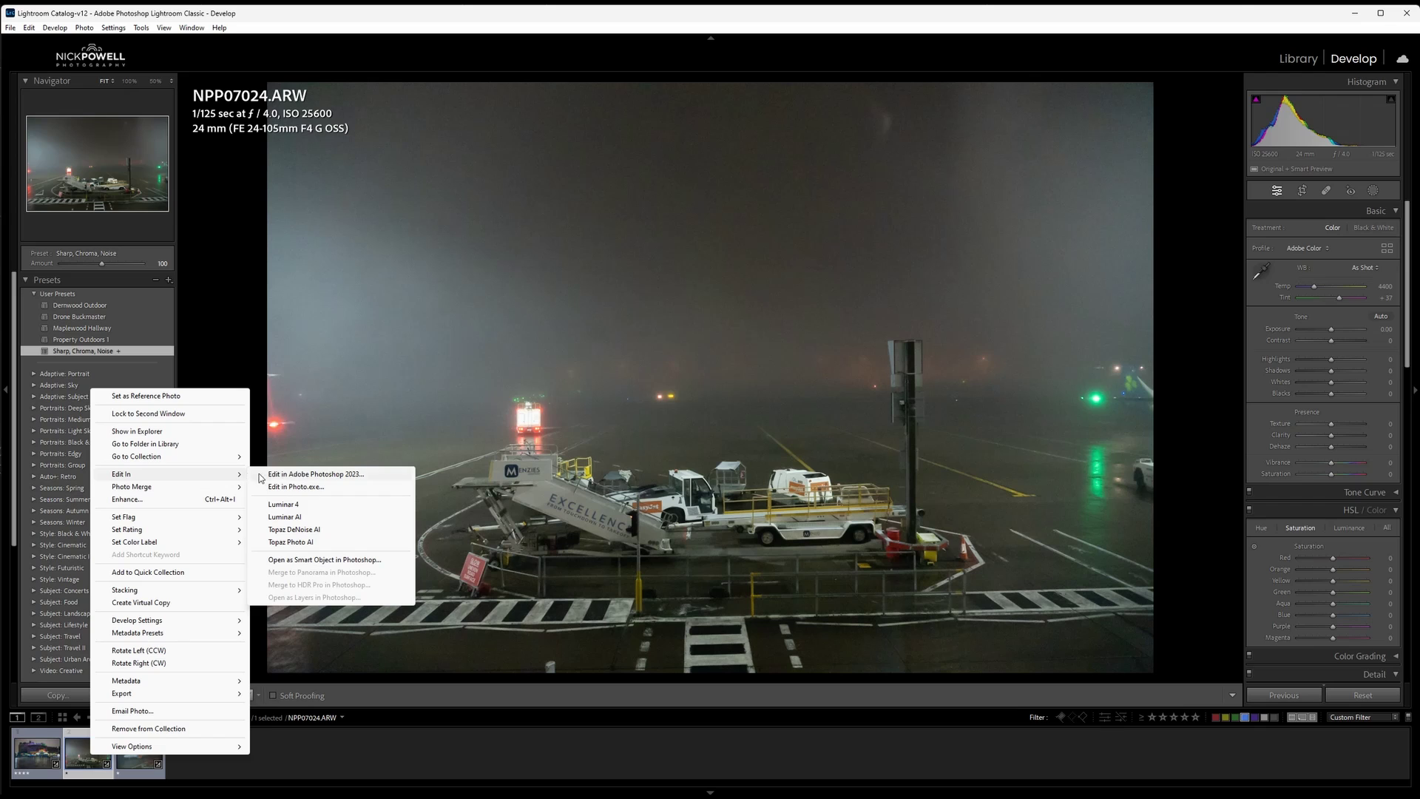
click(315, 531)
click(804, 525)
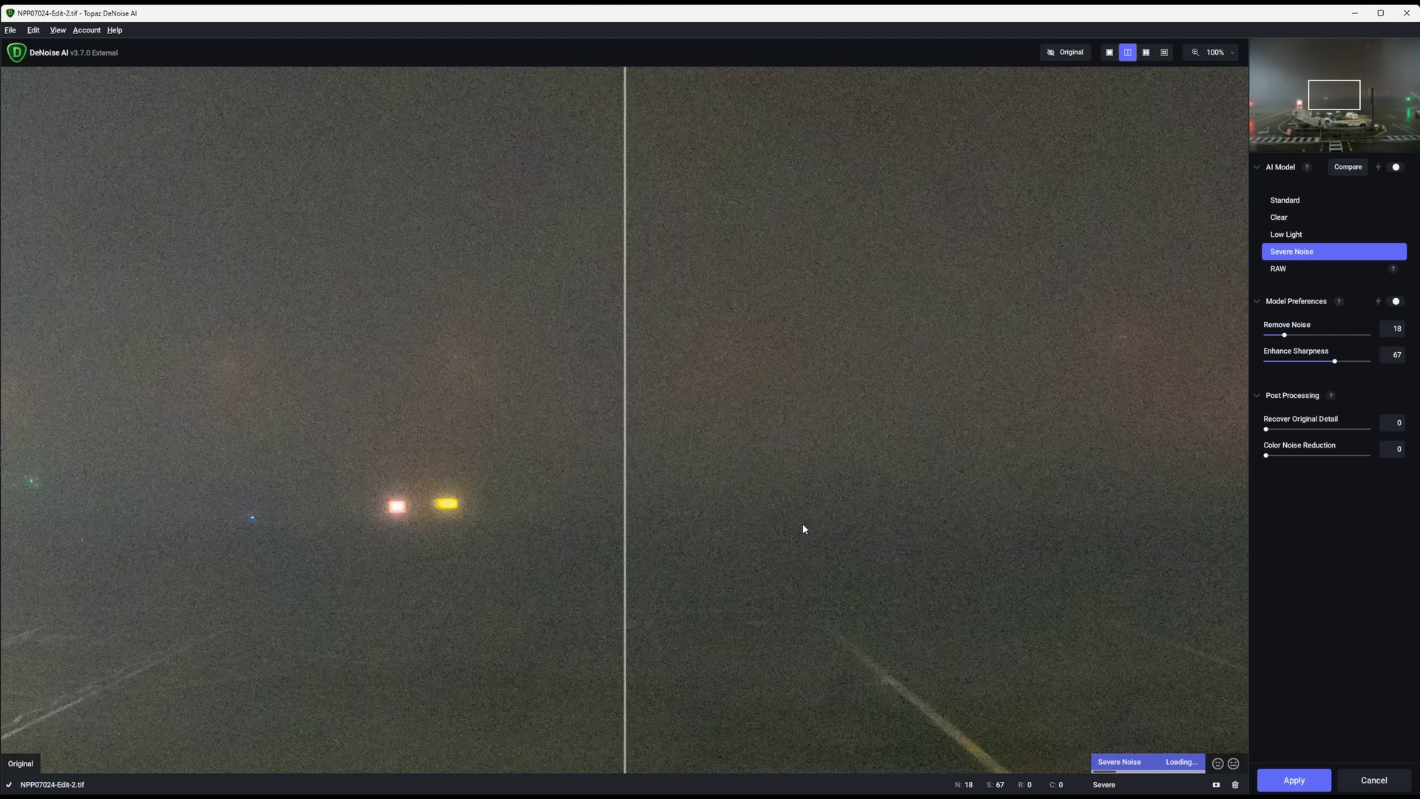
- View the airport photo at 50% zoom, panned onto the ground vehicles and boarding stairs
click(1236, 53)
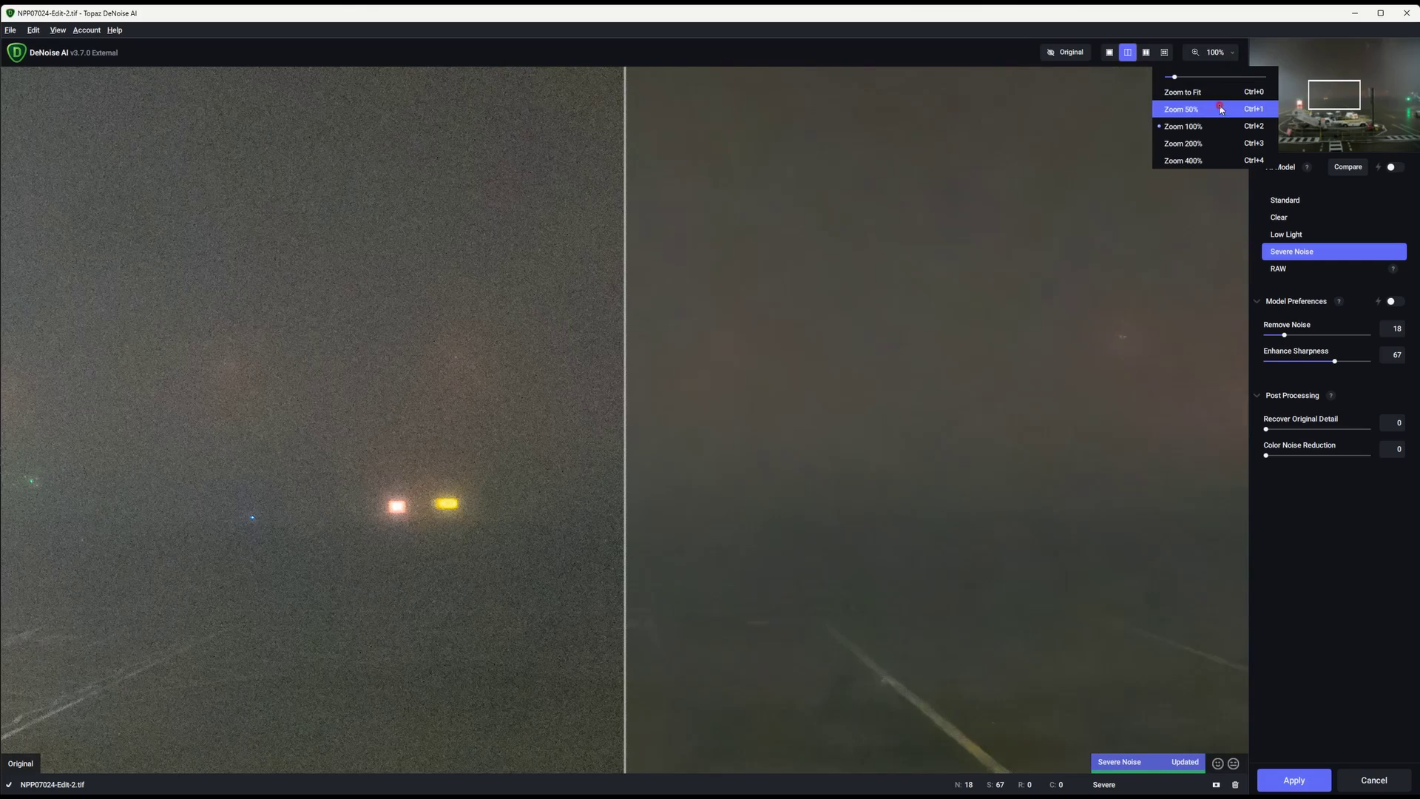
click(1220, 109)
drag(632, 492, 1245, 184)
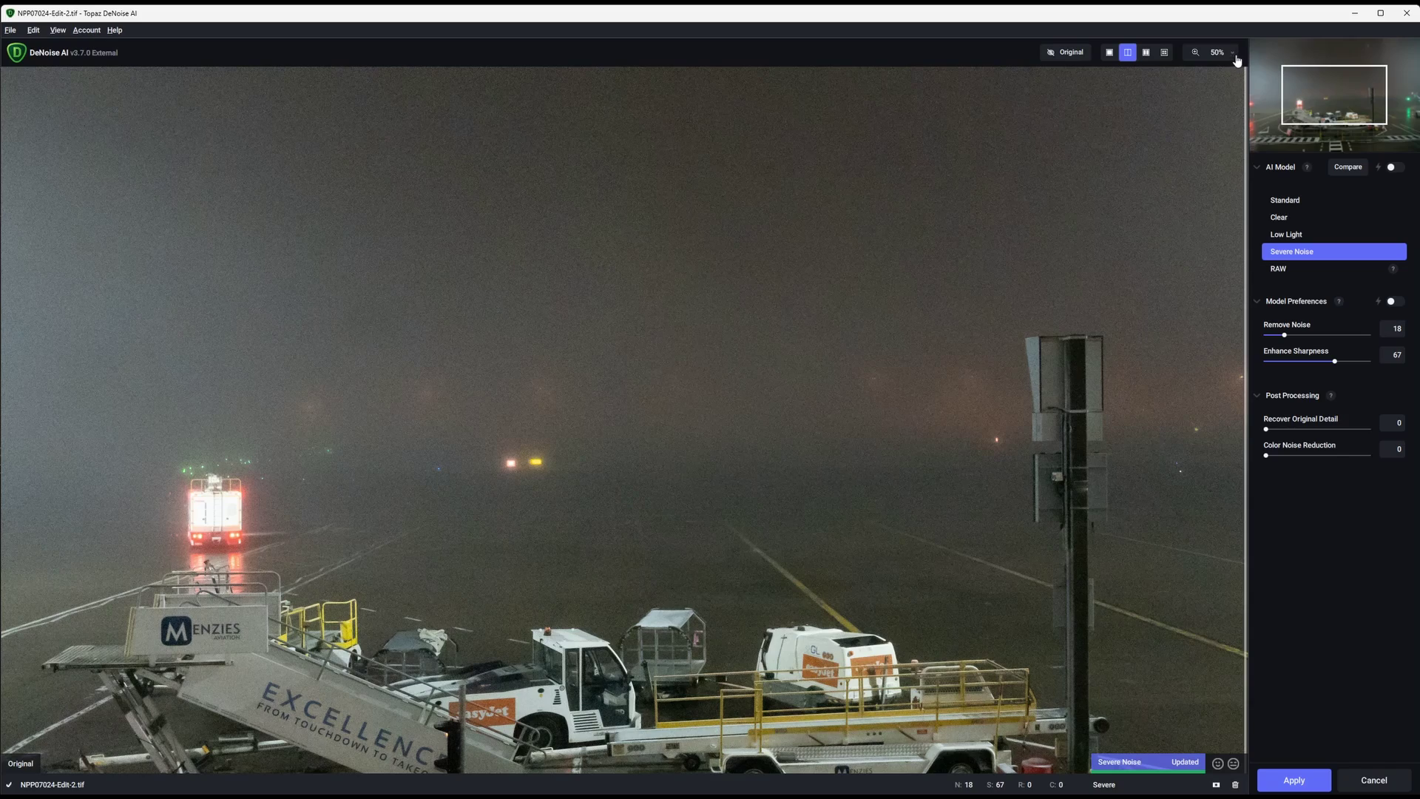
drag(769, 517, 876, 377)
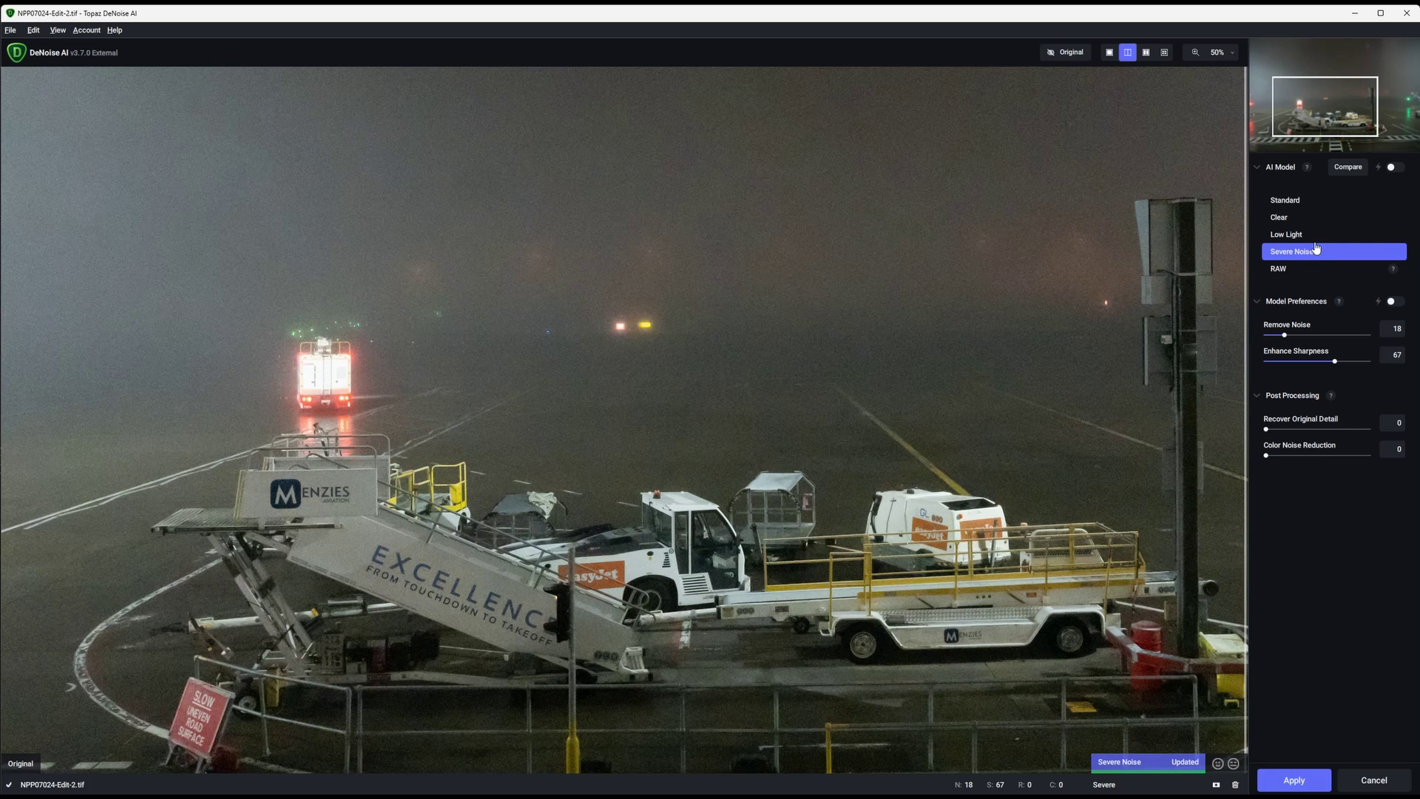
- Compare the airport photo under Severe Noise, Clear and Low Light models in a four-pane view
click(1393, 169)
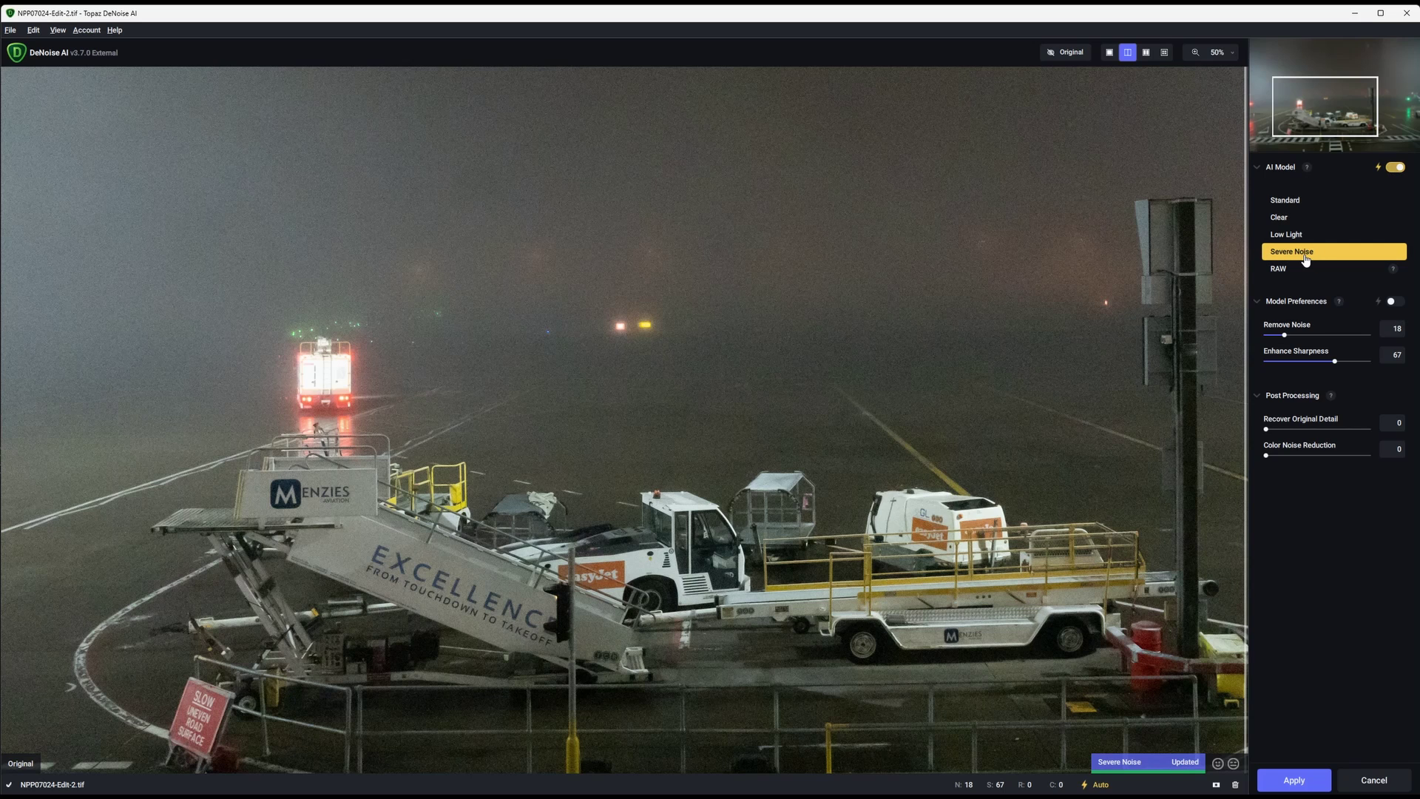
click(1394, 167)
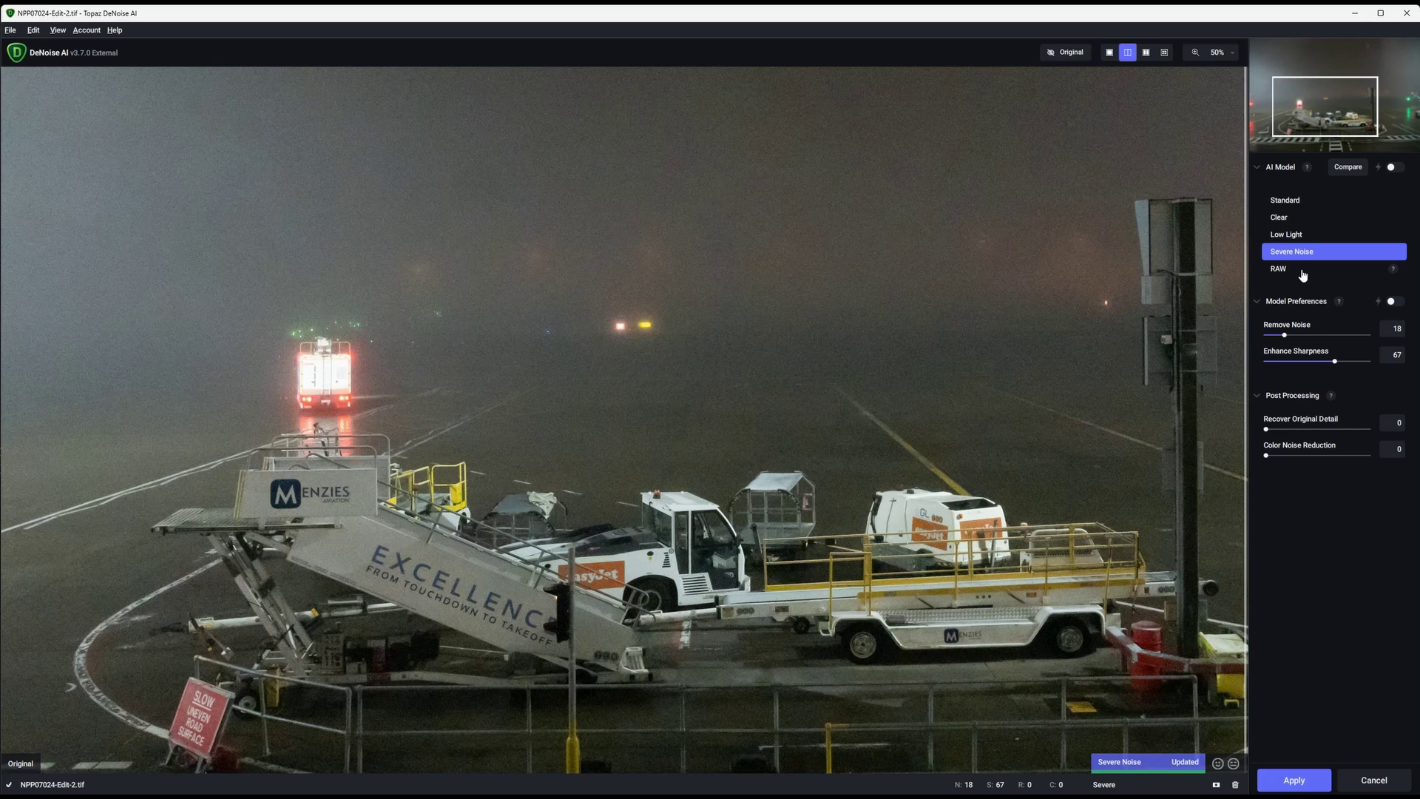
click(1346, 168)
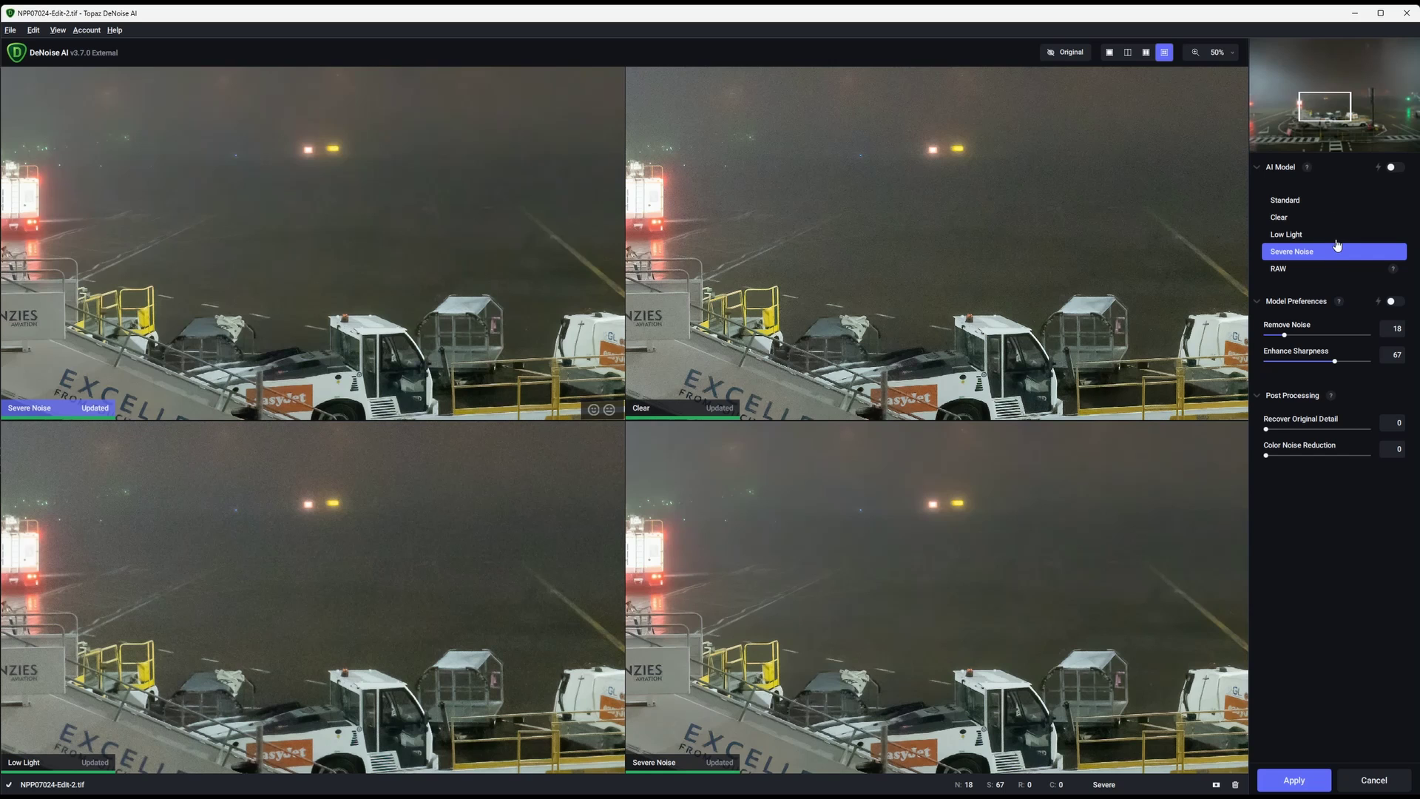
- Compare original and denoised in split view, then lower Enhance Sharpness to 46
click(1127, 53)
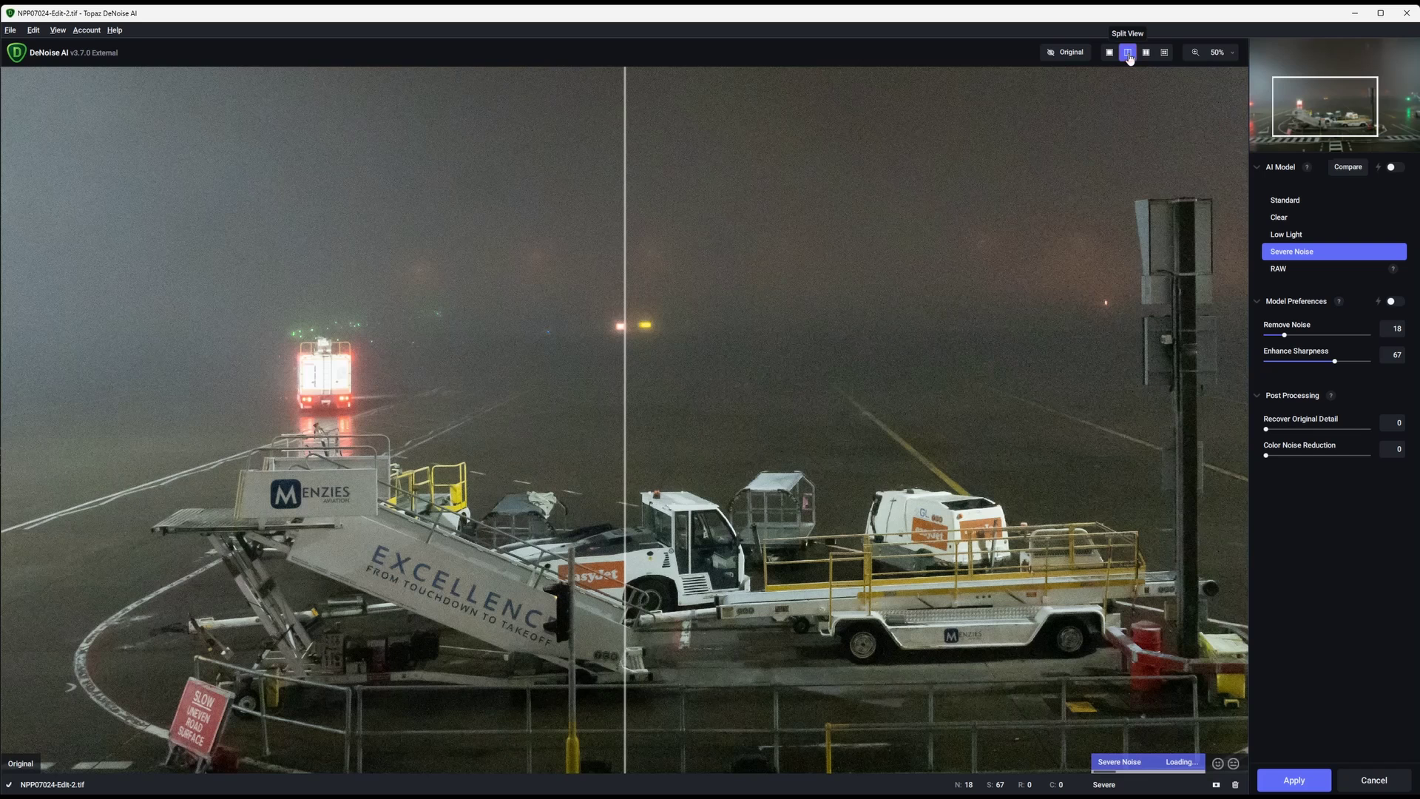
drag(630, 507, 1216, 444)
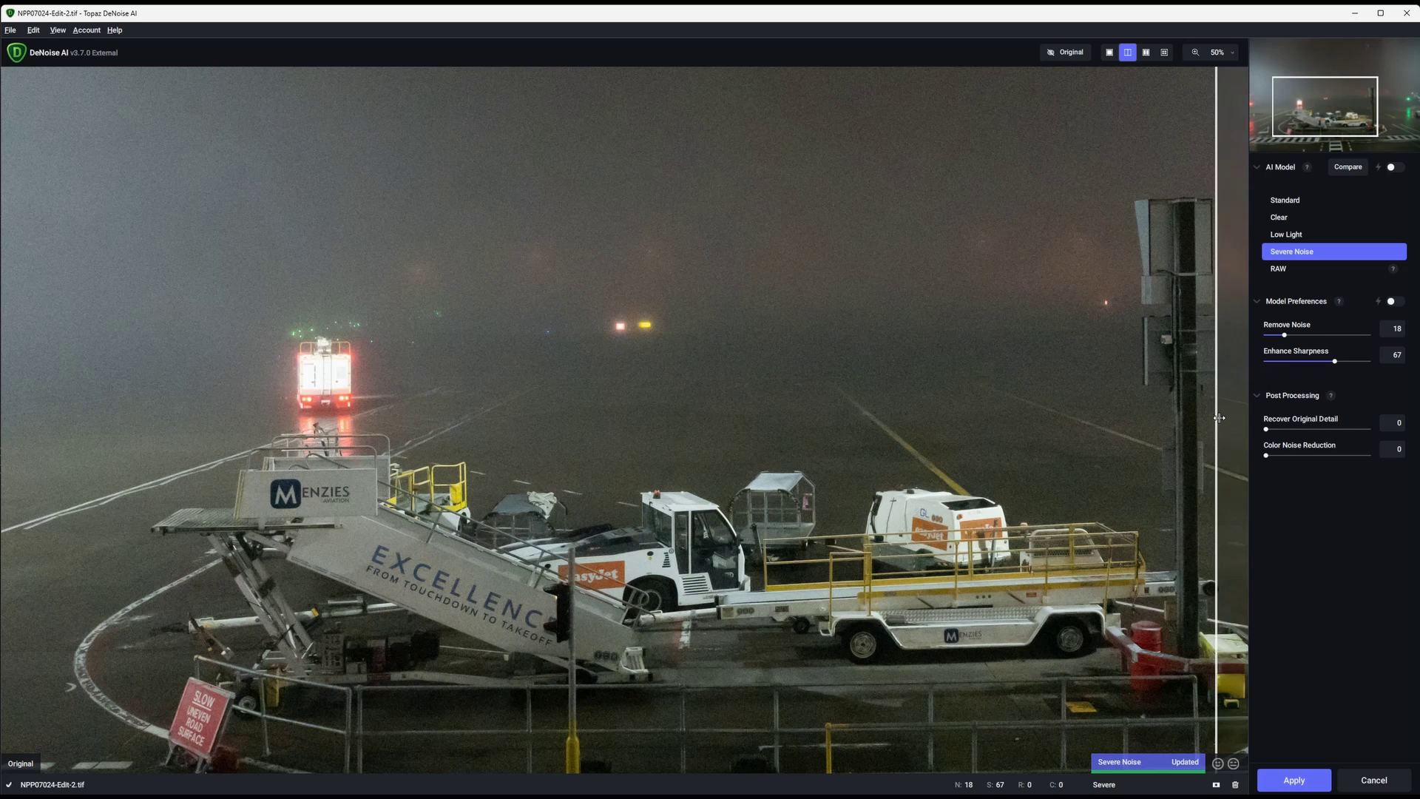
drag(1219, 418, 680, 385)
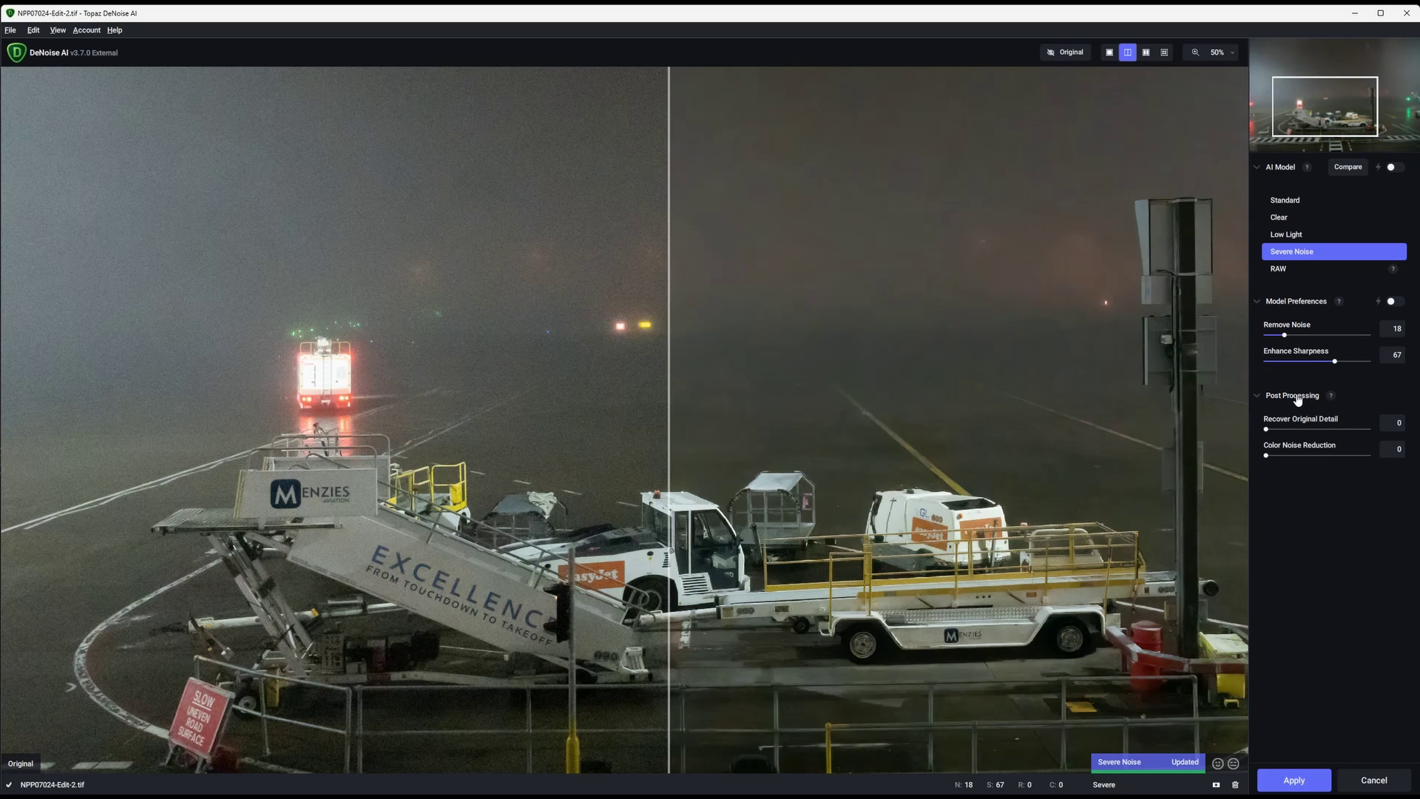
drag(1336, 363, 1304, 365)
mouse_move(1331, 399)
- Lower Recover Original Detail to 29
drag(1321, 430, 1299, 433)
- Zoom out to 25% and slide the split divider to compare the whole photo with the original
click(1234, 54)
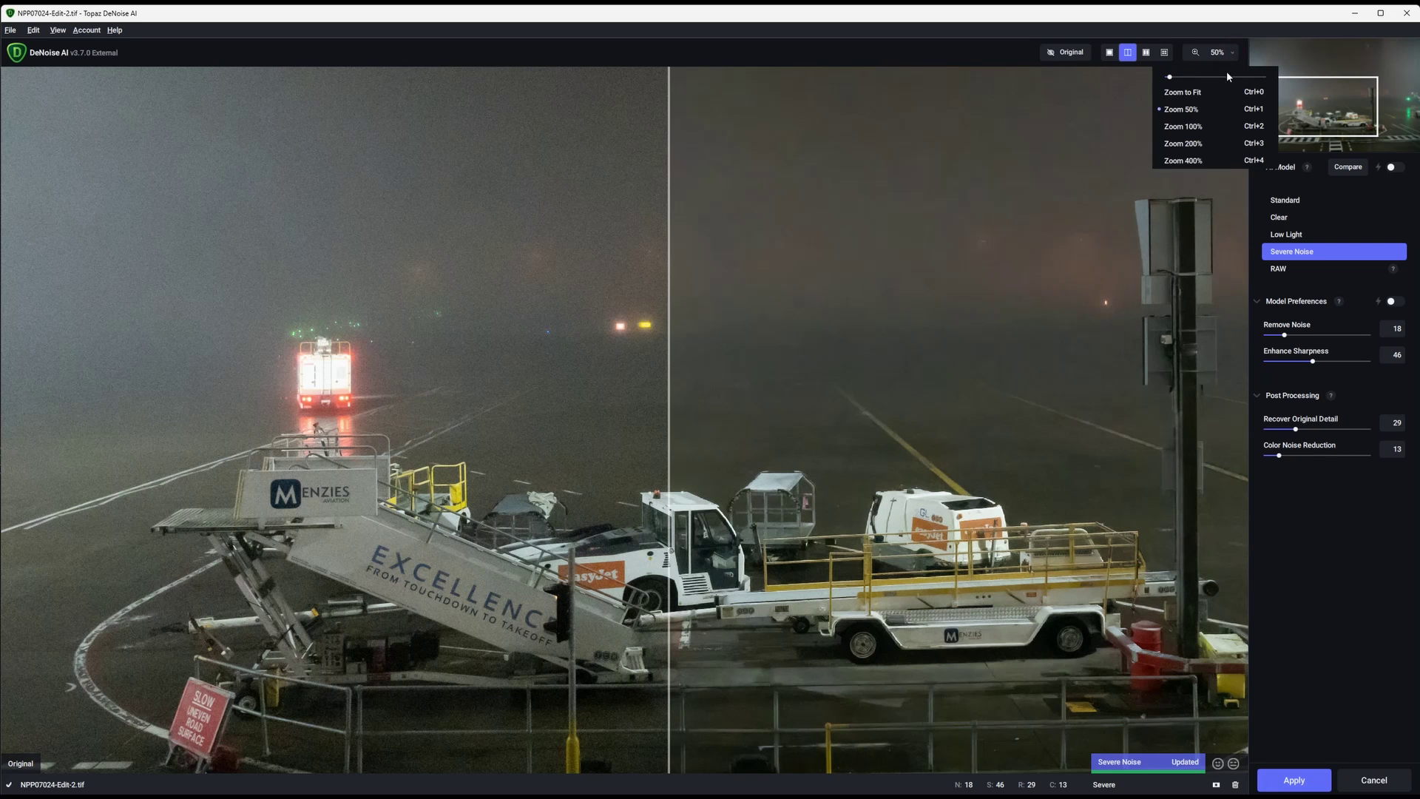
click(1216, 89)
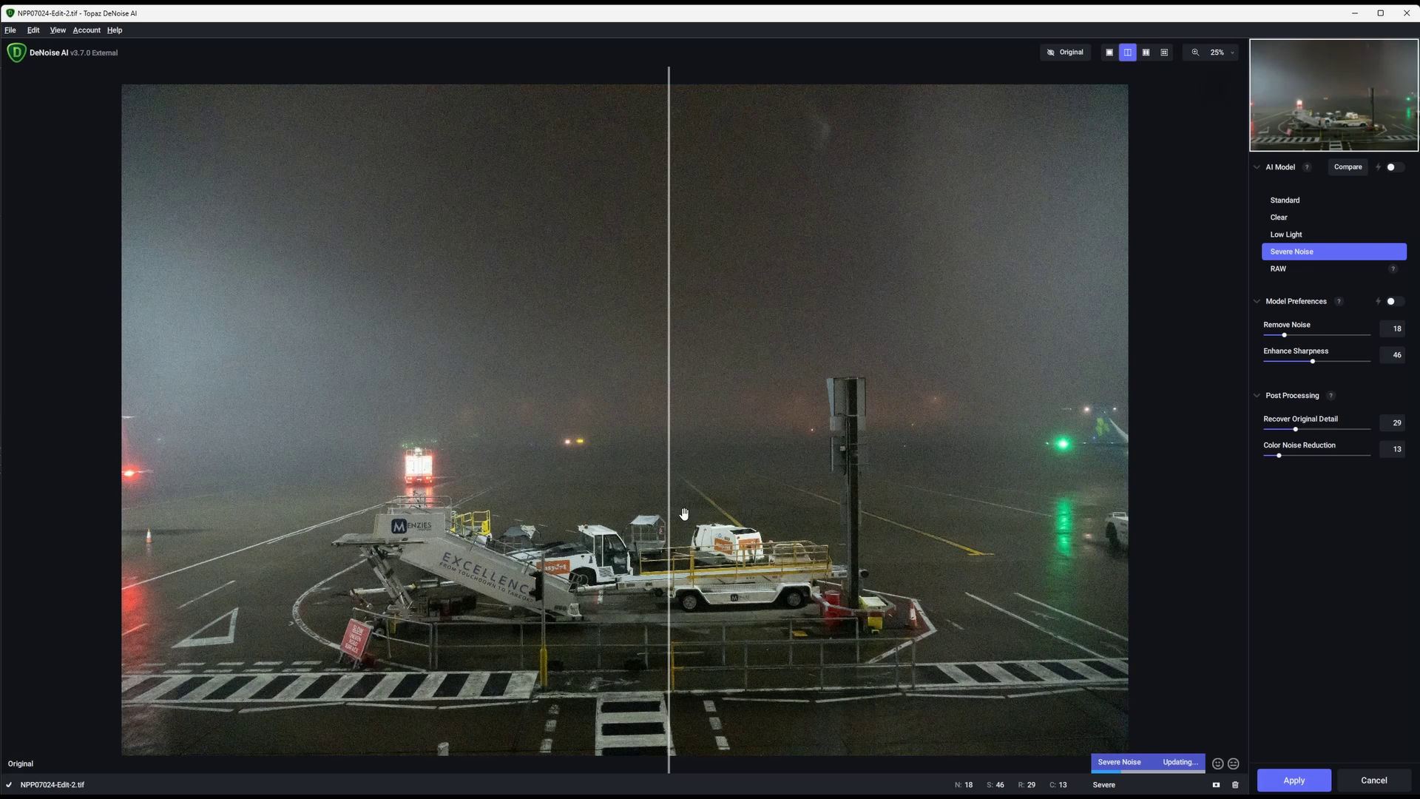
drag(672, 515, 1131, 508)
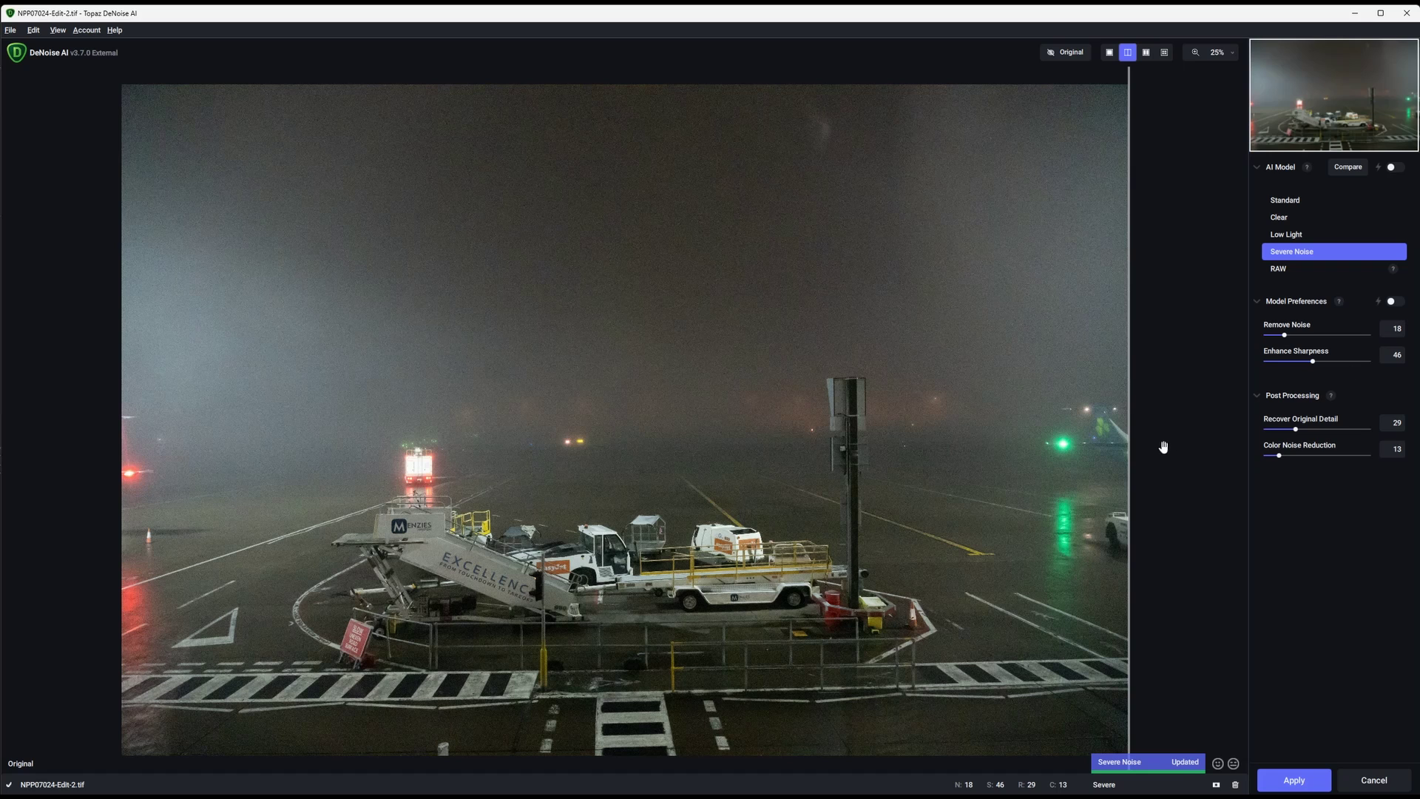
mouse_move(1004, 789)
- Close DeNoise AI without saving, delete the Edit-2.tif copy, and select NPP07029.ARW
click(1405, 15)
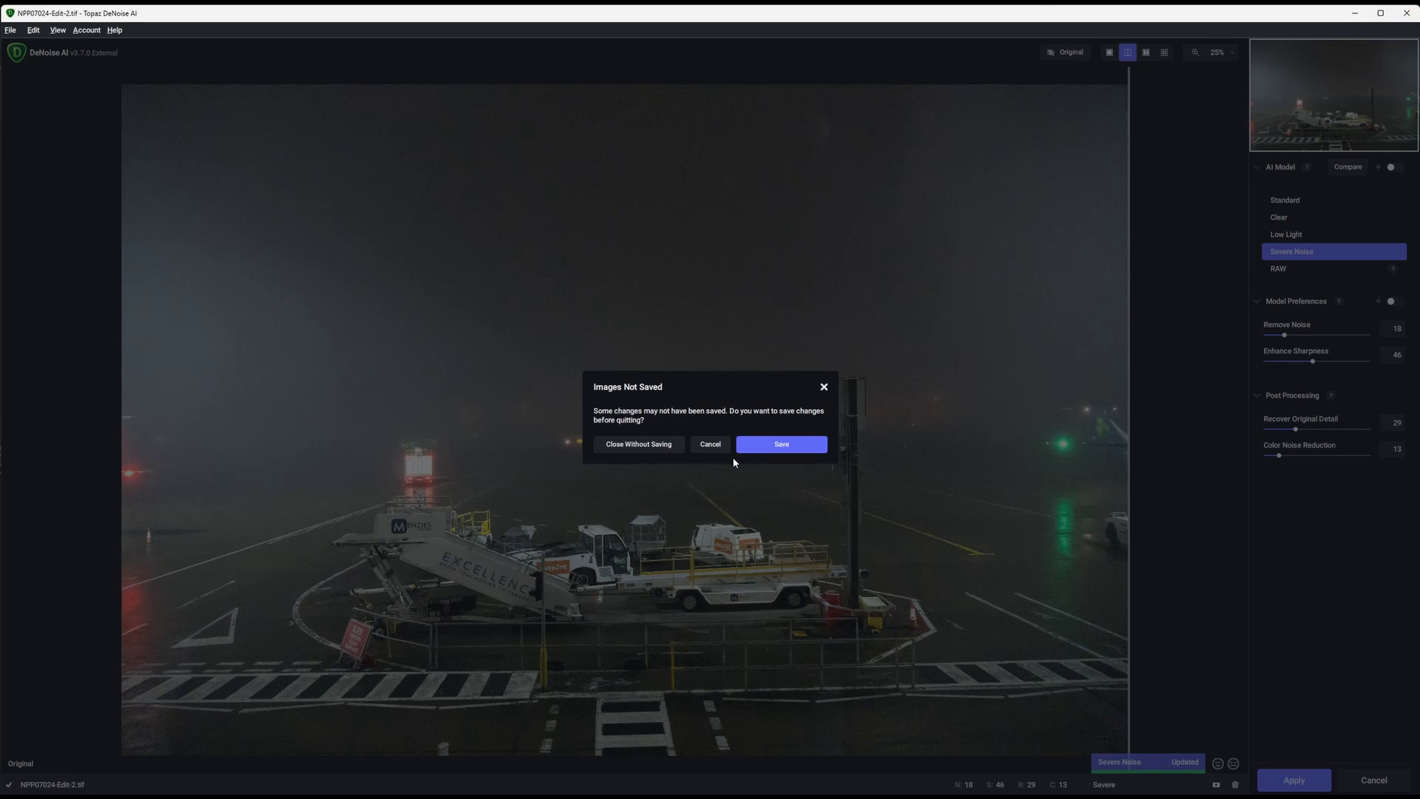
click(652, 448)
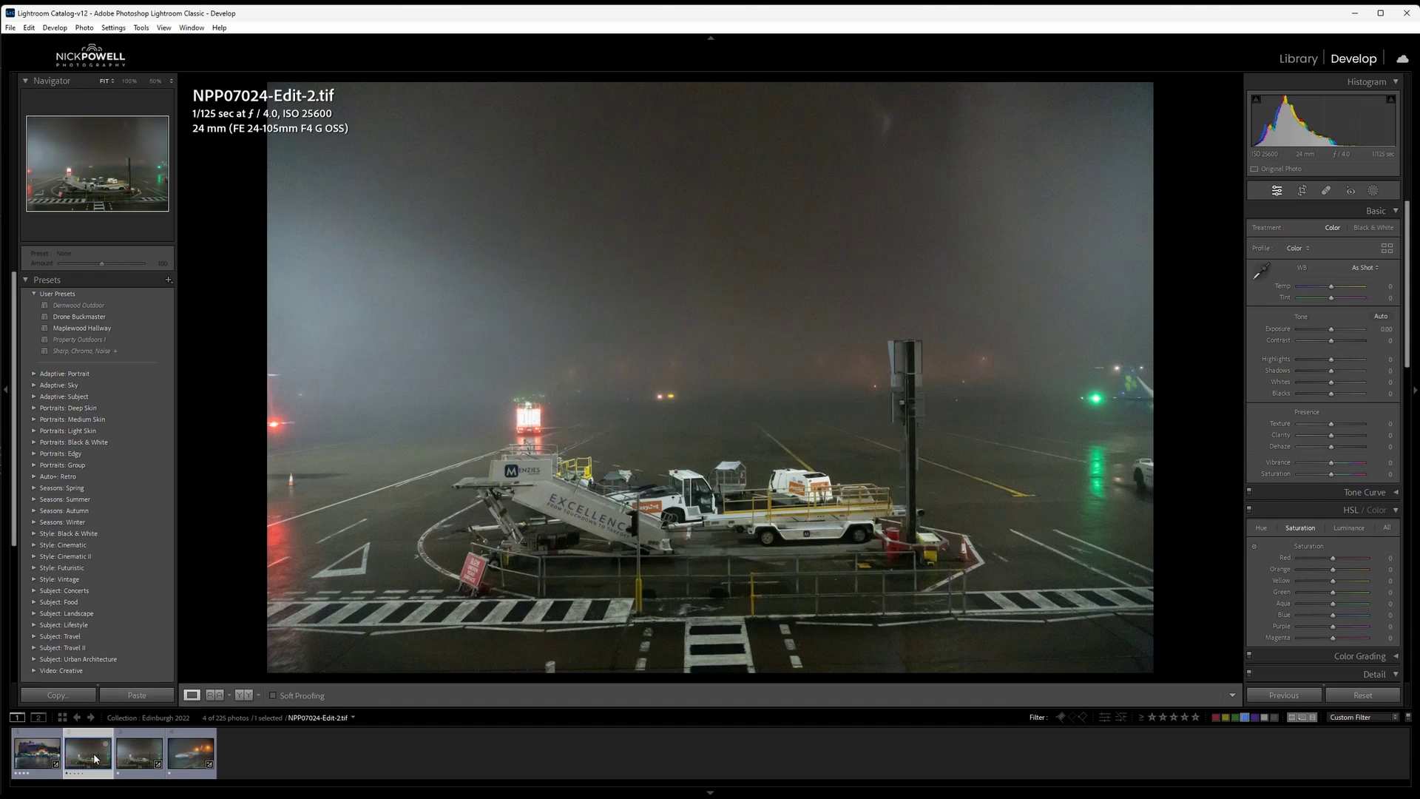
key(Delete)
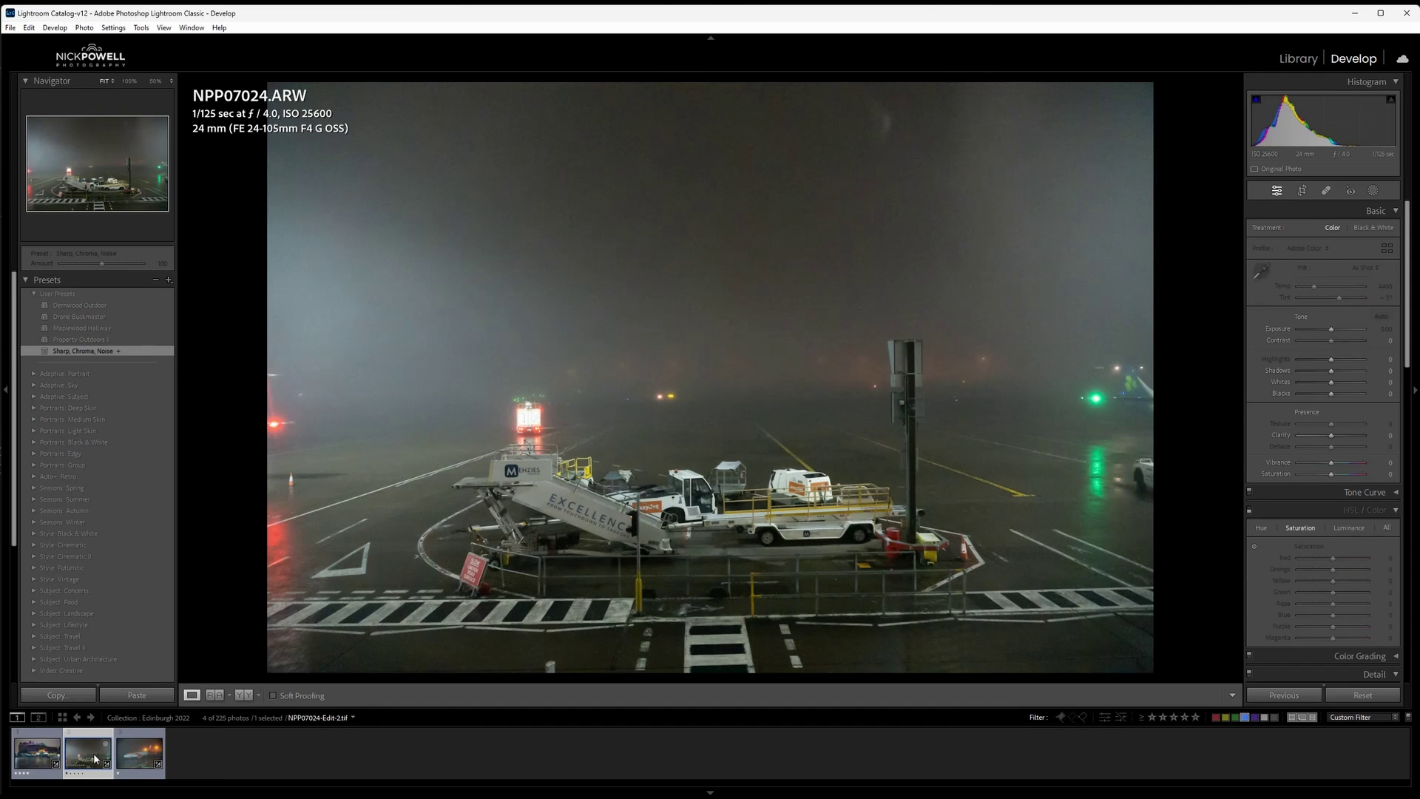
click(143, 755)
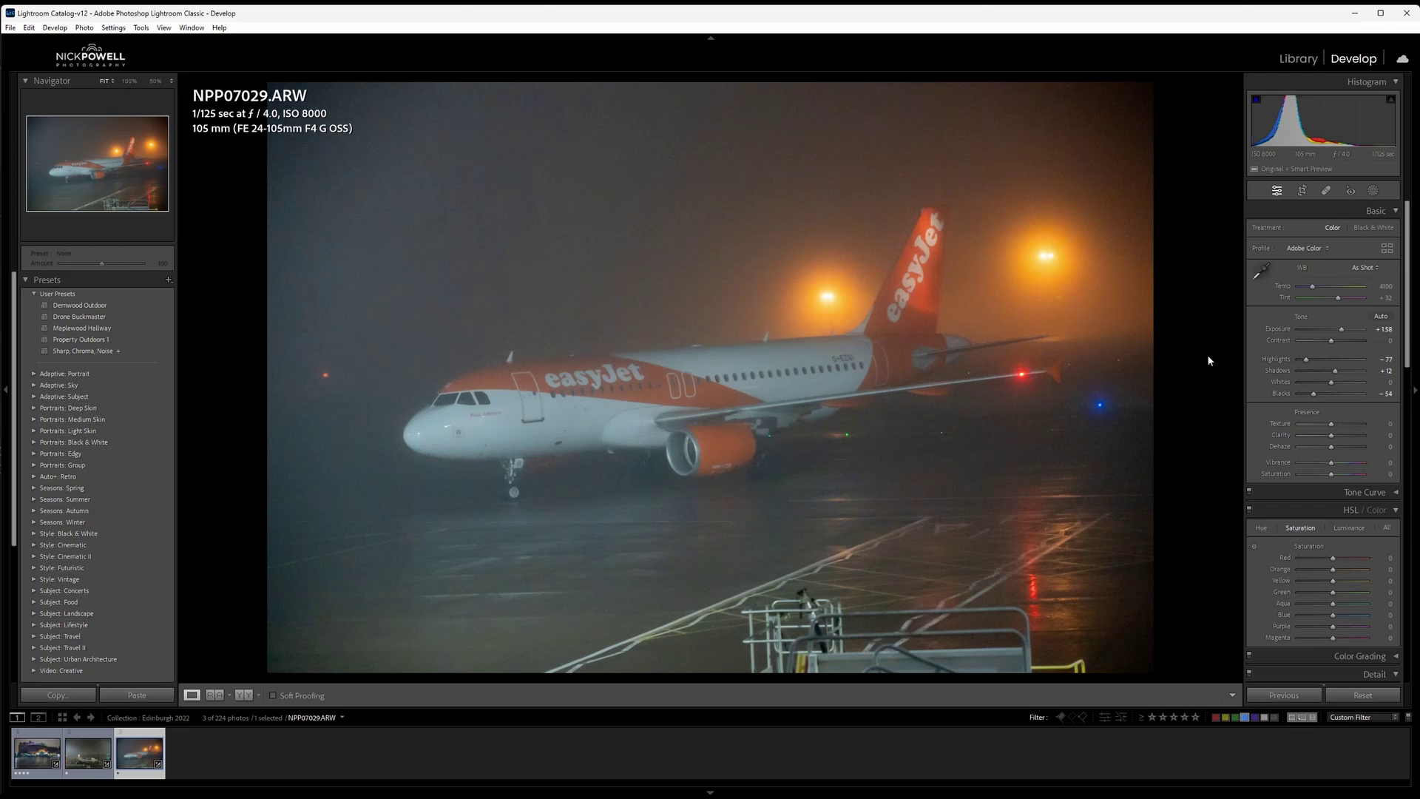
- Edit a copy of NPP07029.ARW with Lightroom adjustments in Topaz Photo AI
right_click(142, 749)
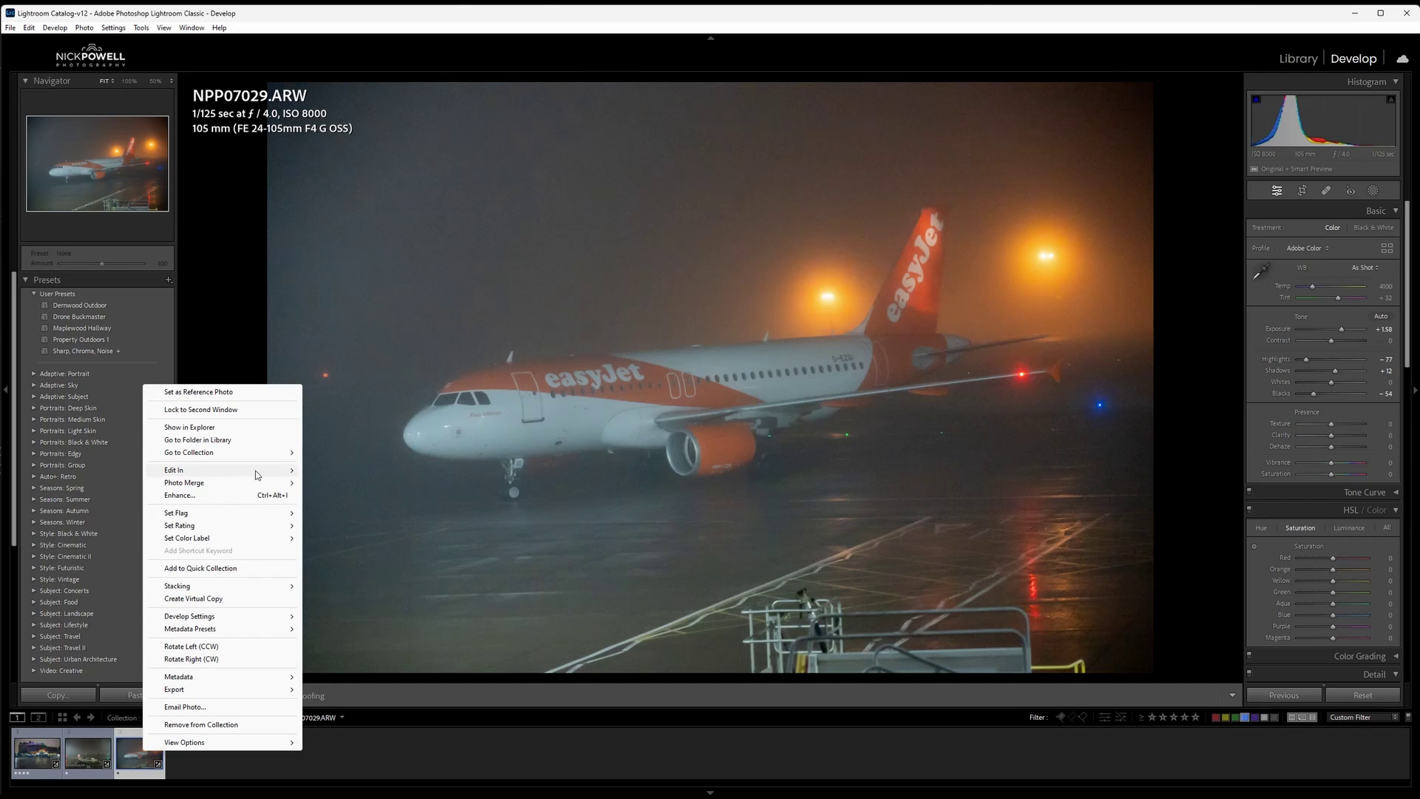
mouse_move(270, 472)
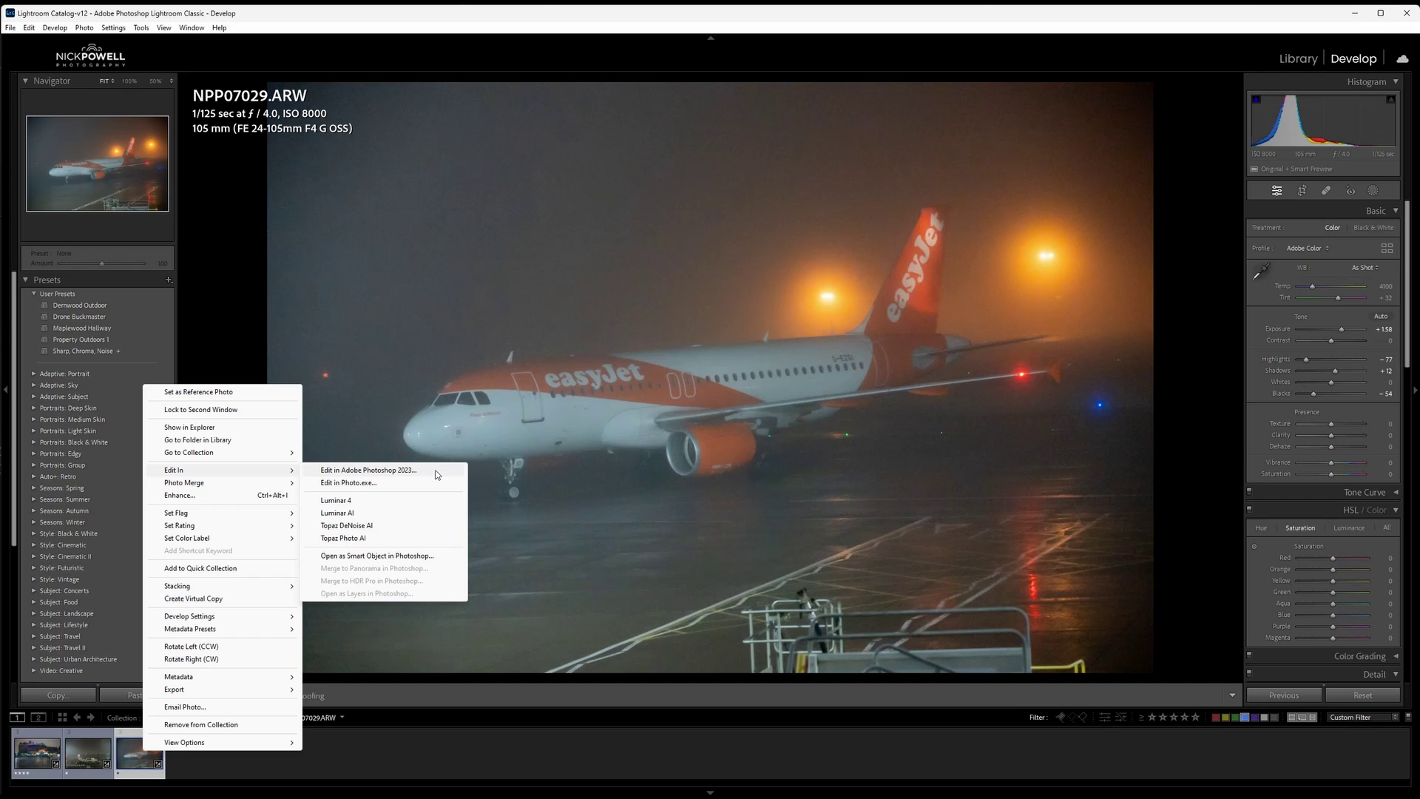
click(384, 540)
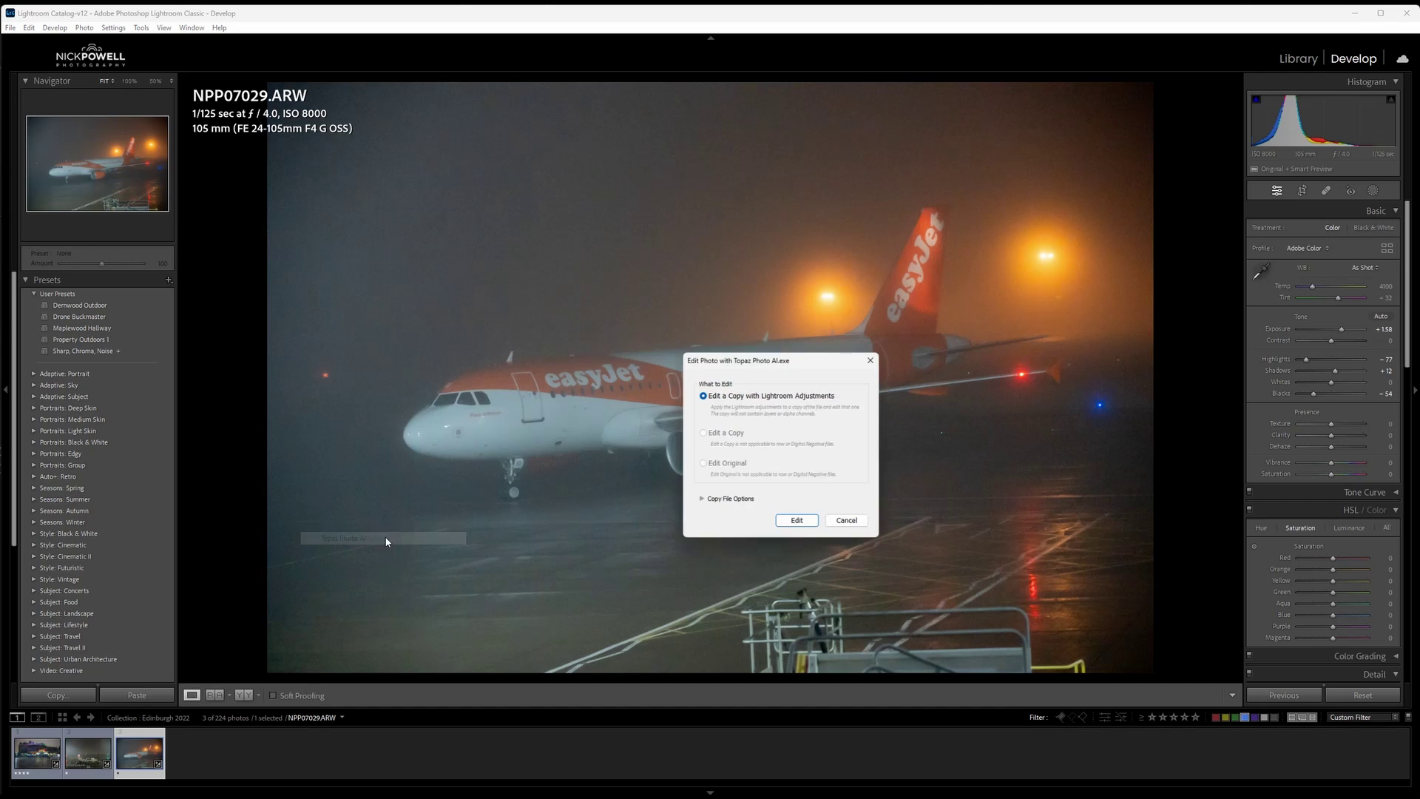
click(810, 521)
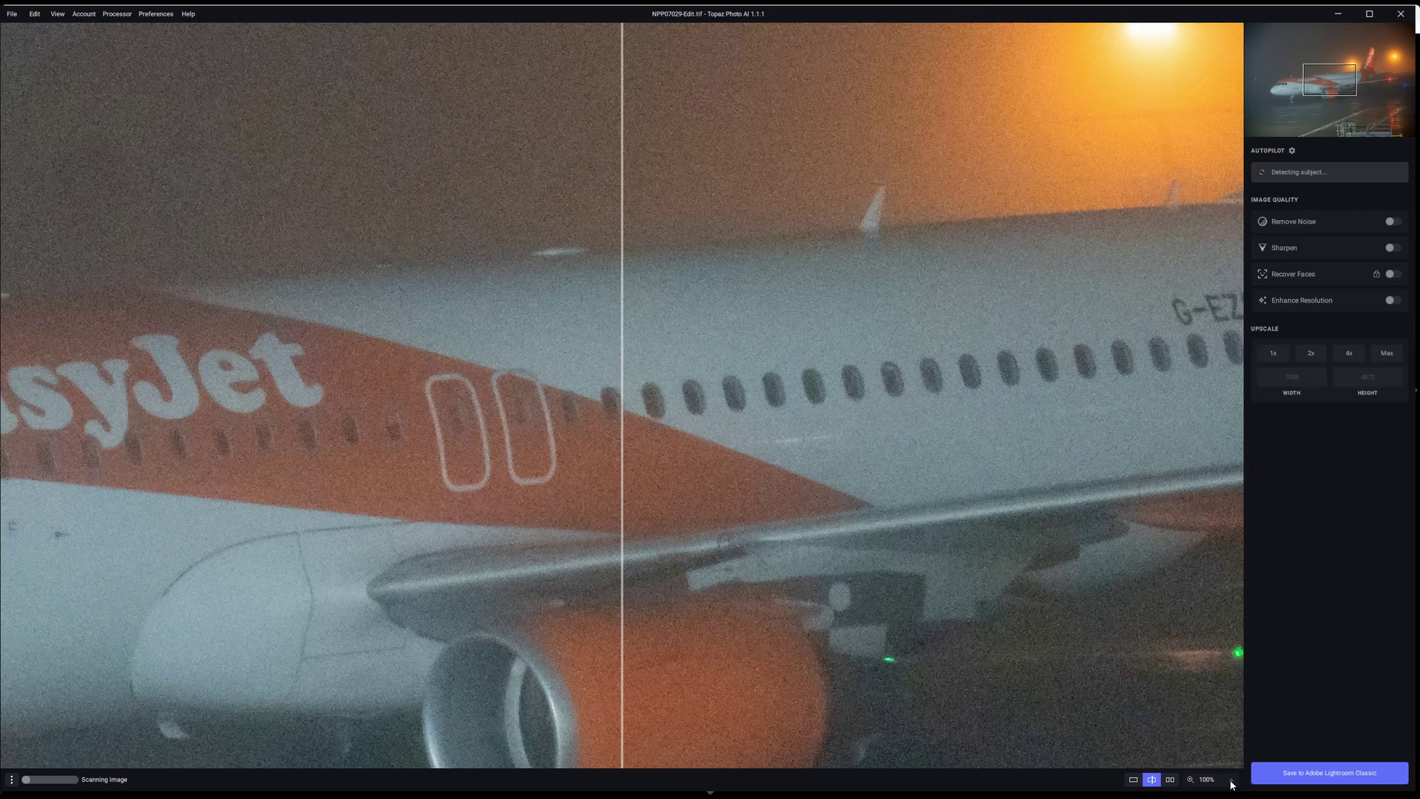
- Zoom the easyJet photo to 33% and shift the split divider to show mostly the processed side
click(1231, 781)
click(1222, 683)
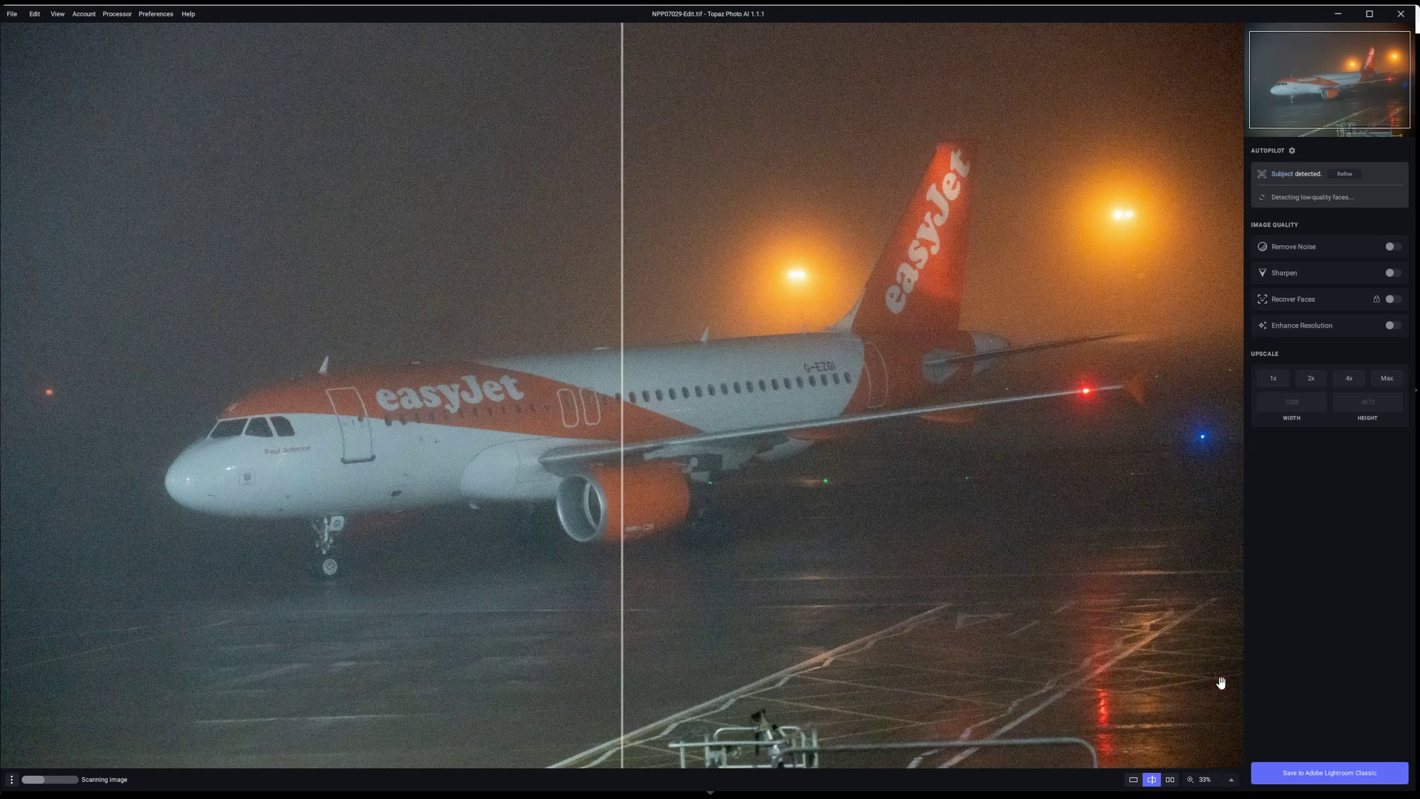
drag(629, 540, 1239, 522)
mouse_move(1288, 171)
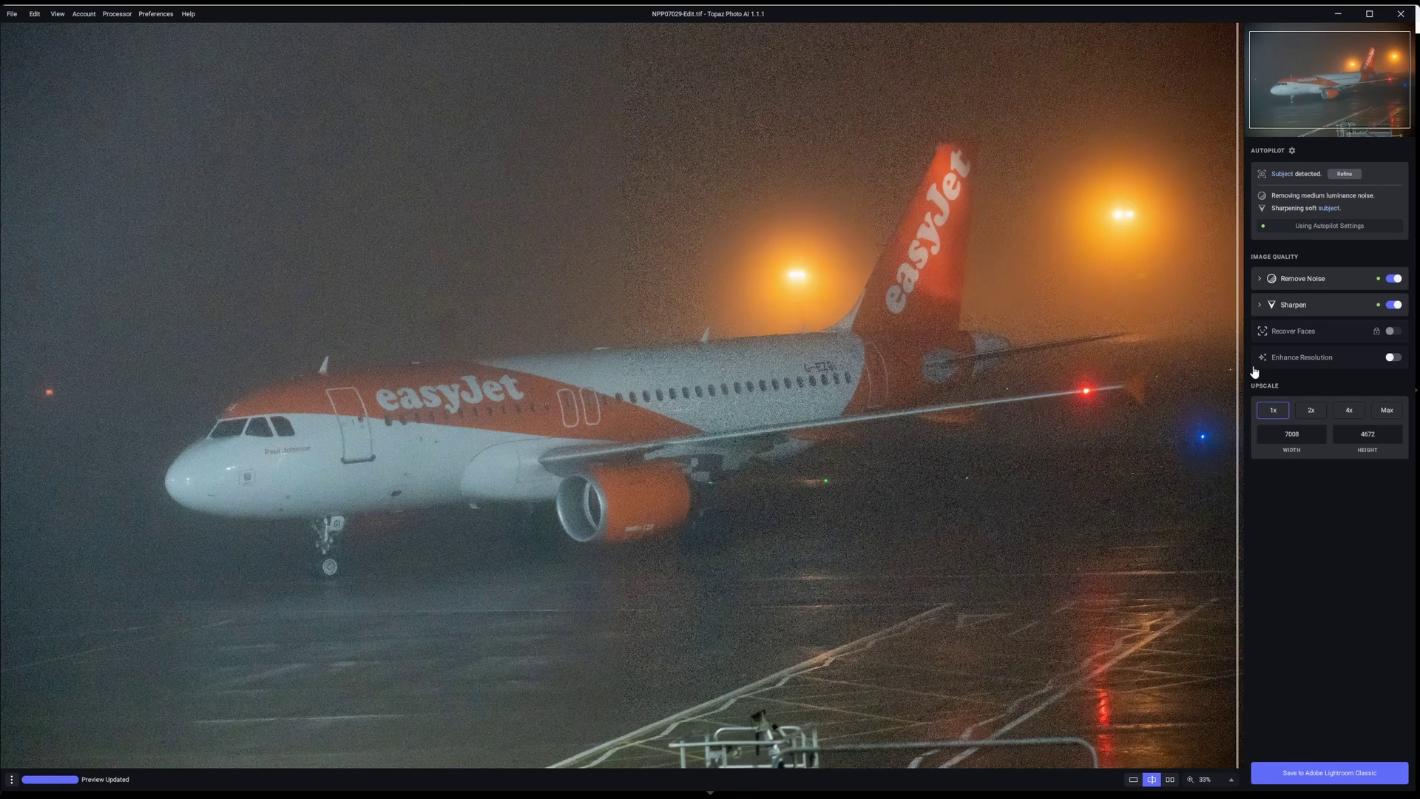
- Switch Remove Noise to the Strong model and compare it with the original using the split divider
click(1260, 287)
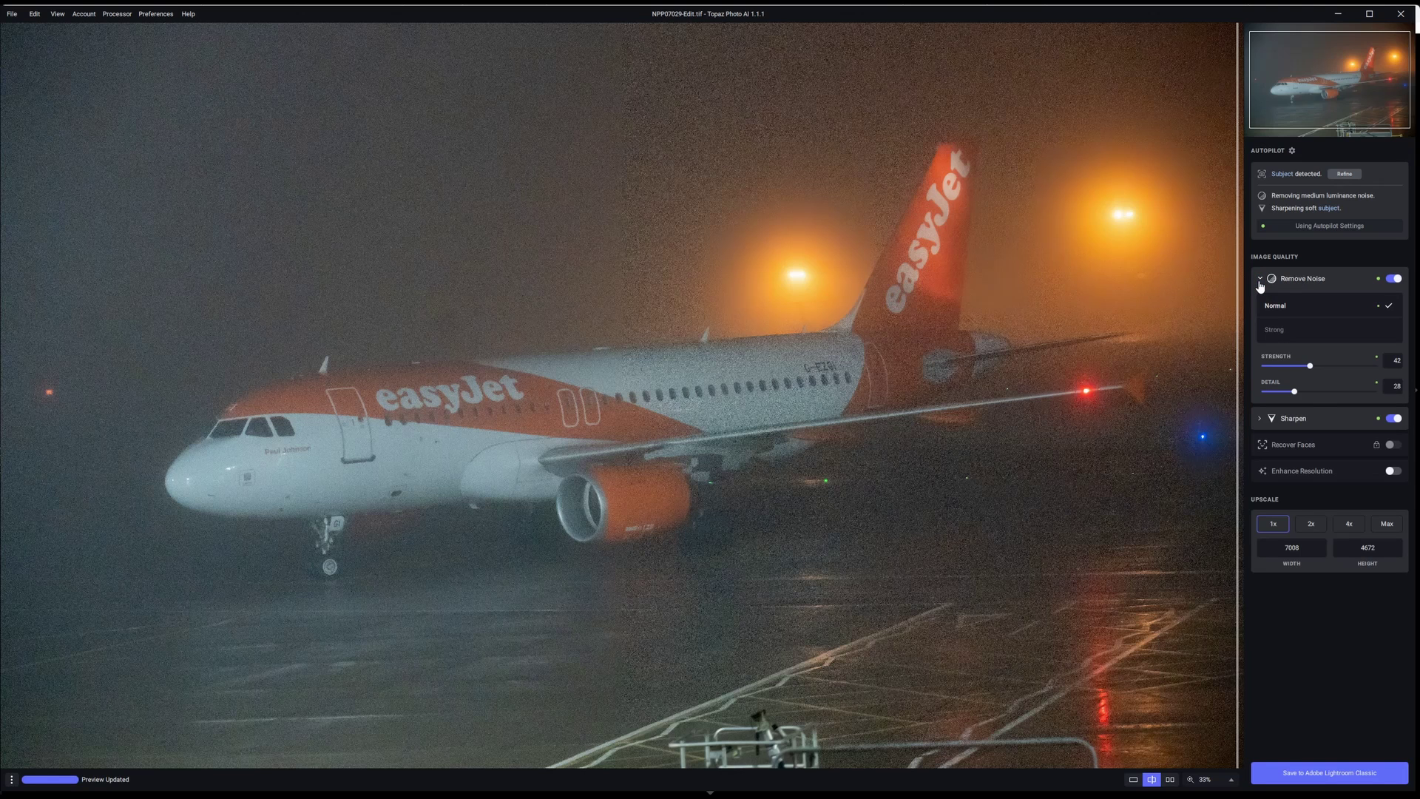
click(1260, 286)
drag(1238, 362, 583, 344)
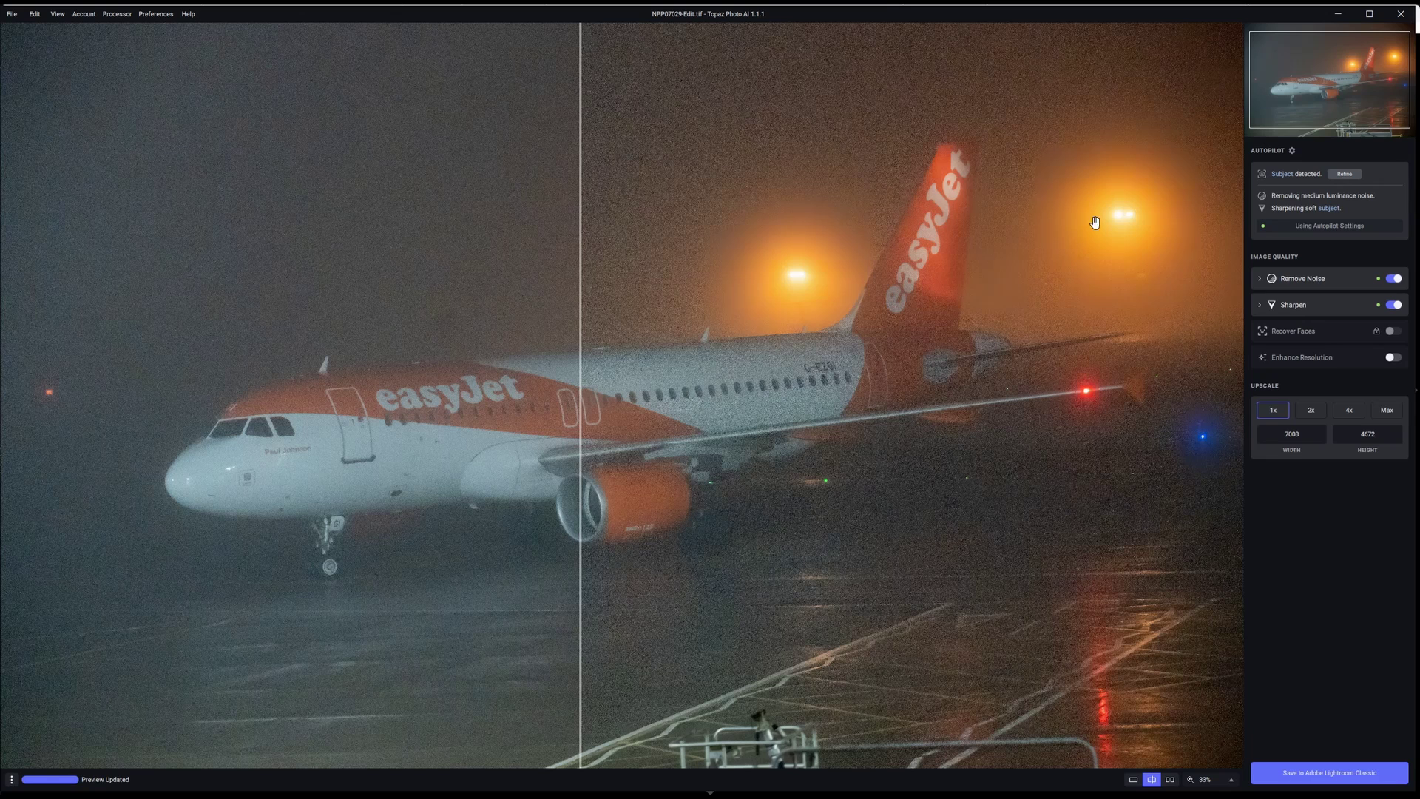
click(1260, 284)
click(1289, 329)
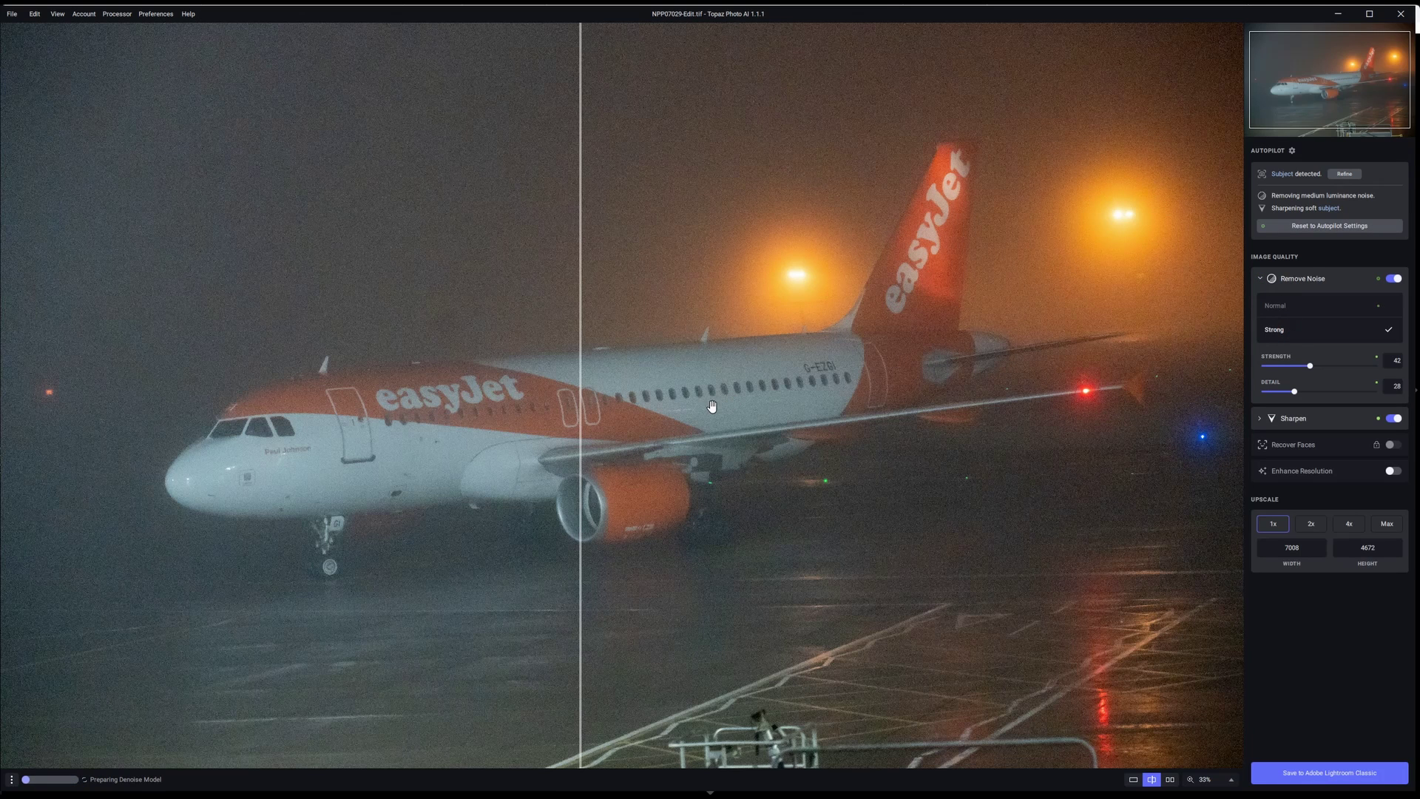
drag(587, 438, 1252, 431)
drag(1127, 423, 2, 416)
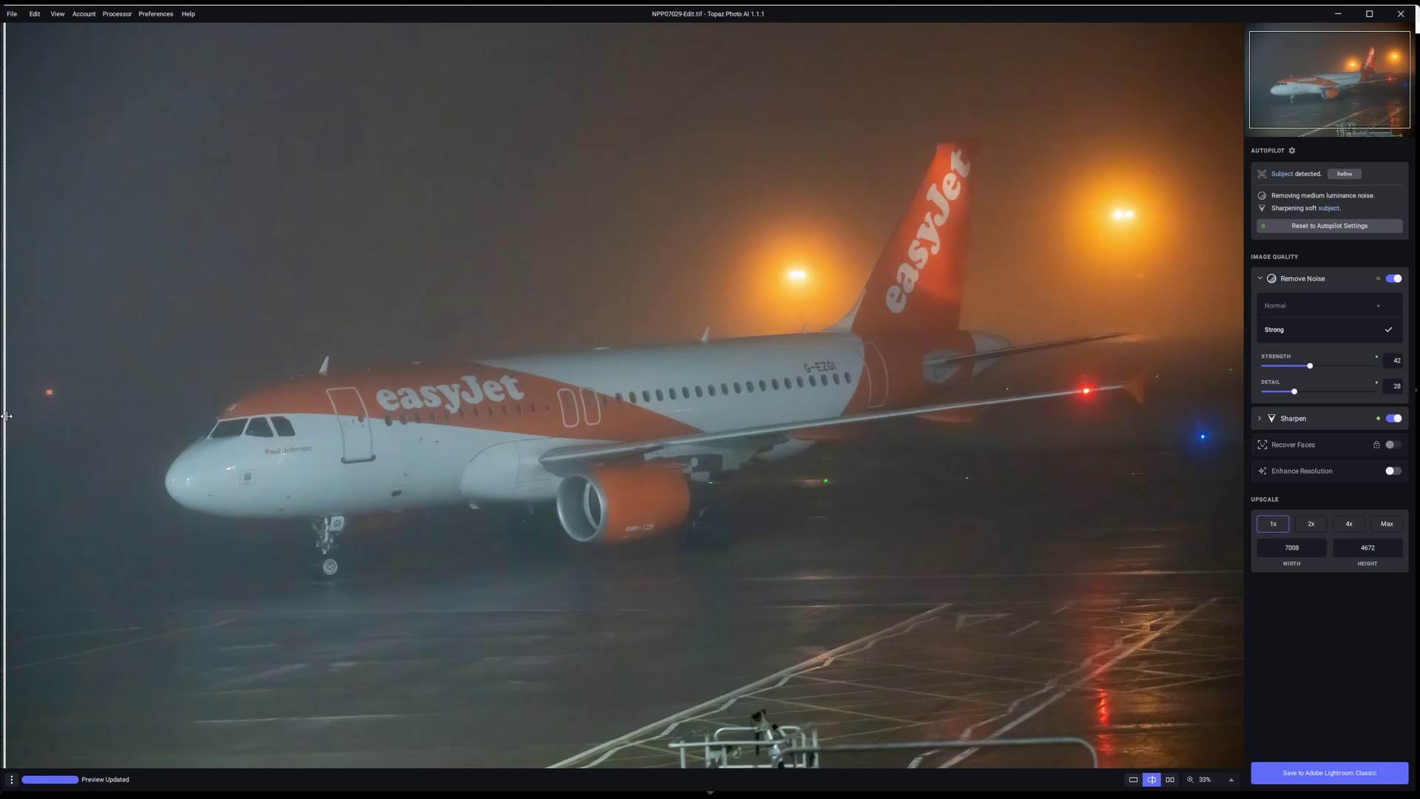
- Fit the whole easyJet photo in view and compare the Strong denoise against the original
click(1229, 778)
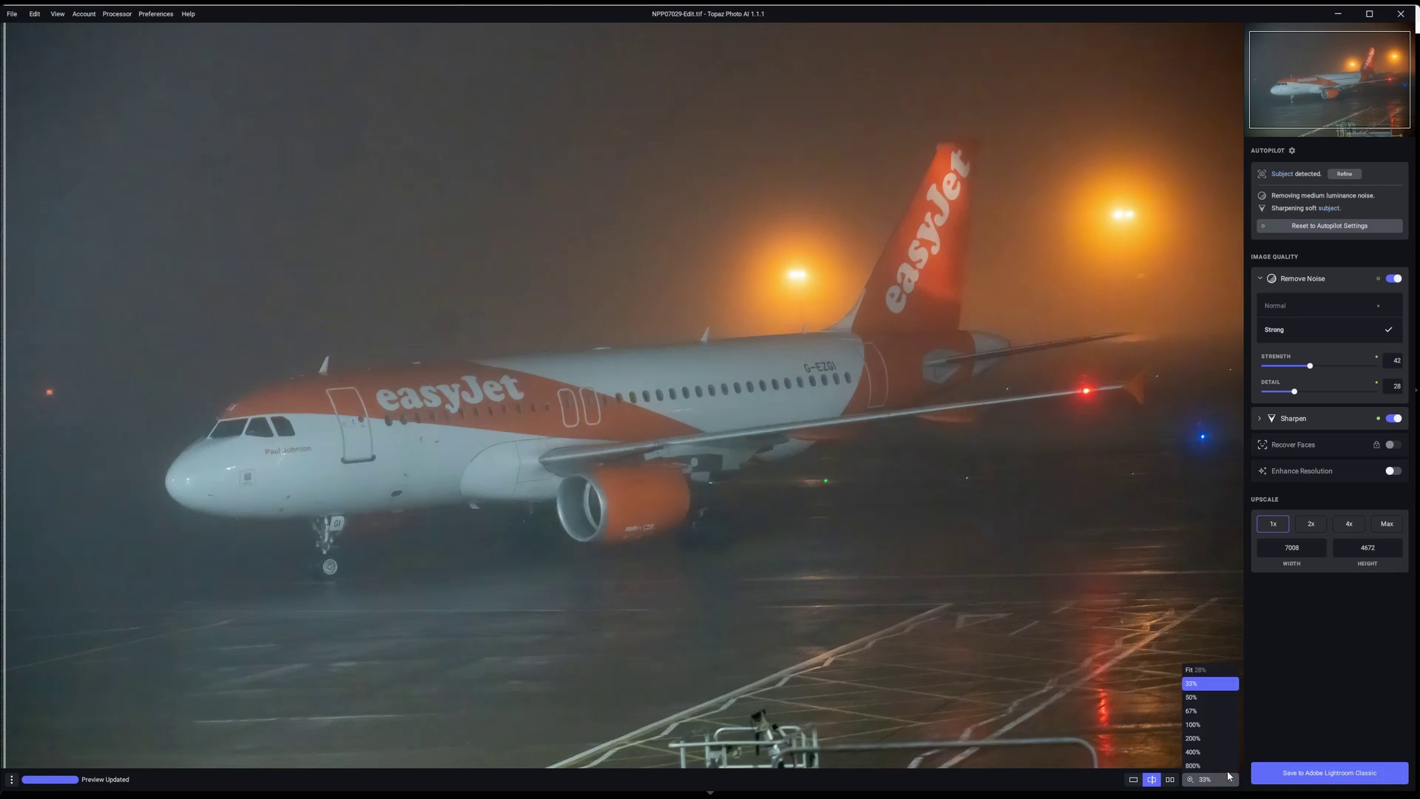
click(1217, 669)
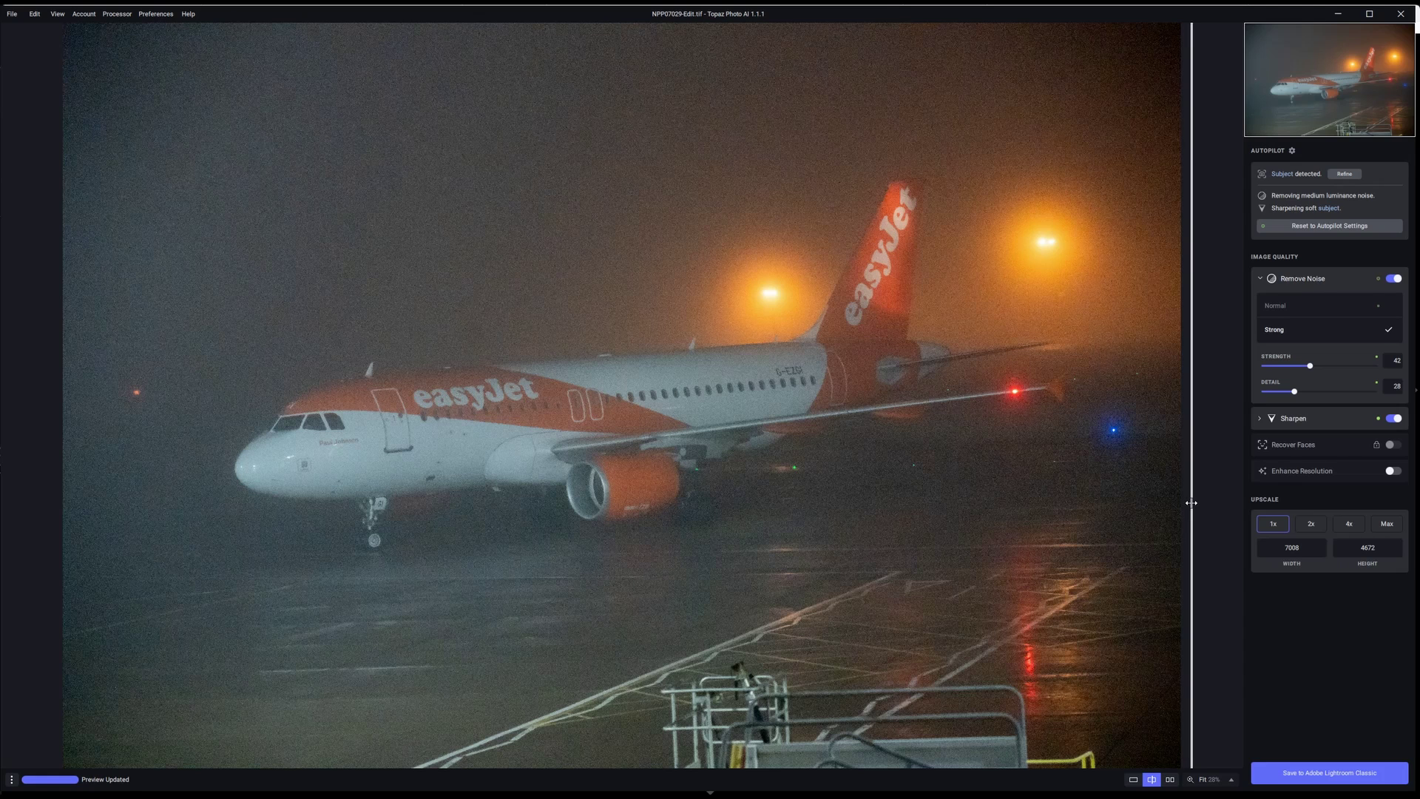
drag(1191, 503, 1172, 531)
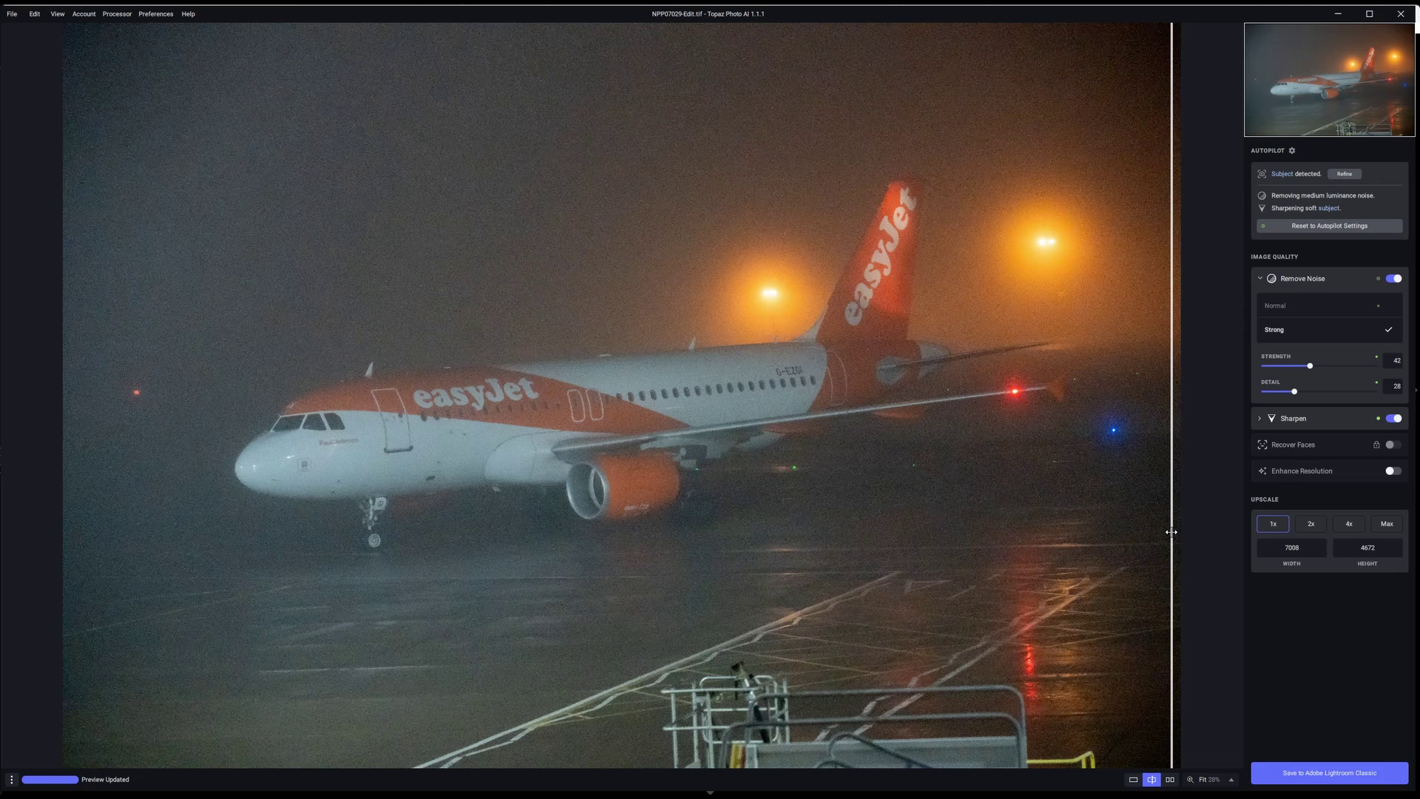